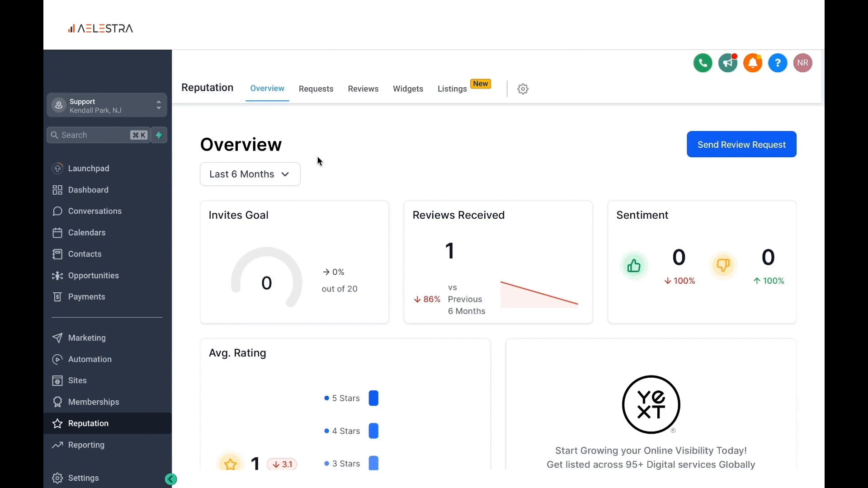
# Open the Integrations settings, sign in with the business's Google account and allow Lead Connector access
pyautogui.click(87, 481)
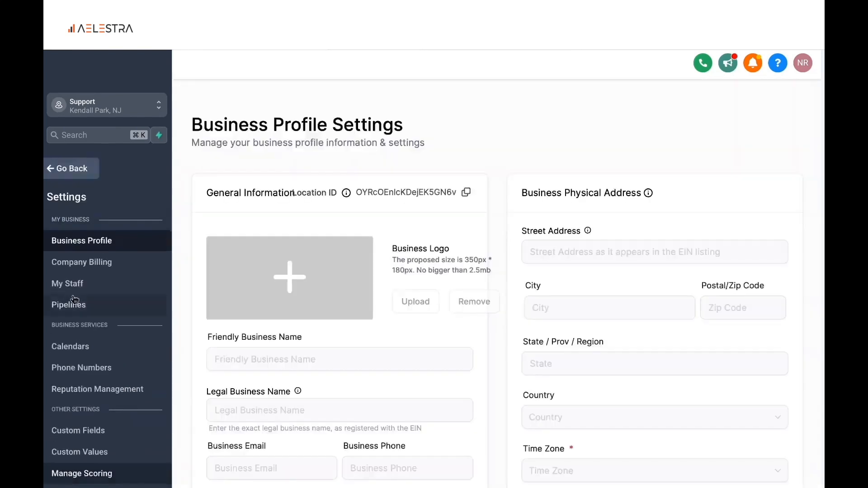
pyautogui.scroll(-5, 75, 300)
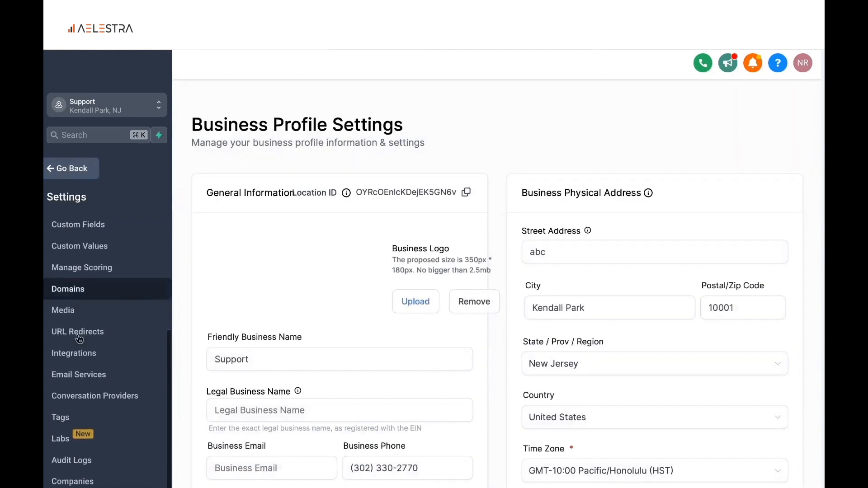
pyautogui.click(74, 359)
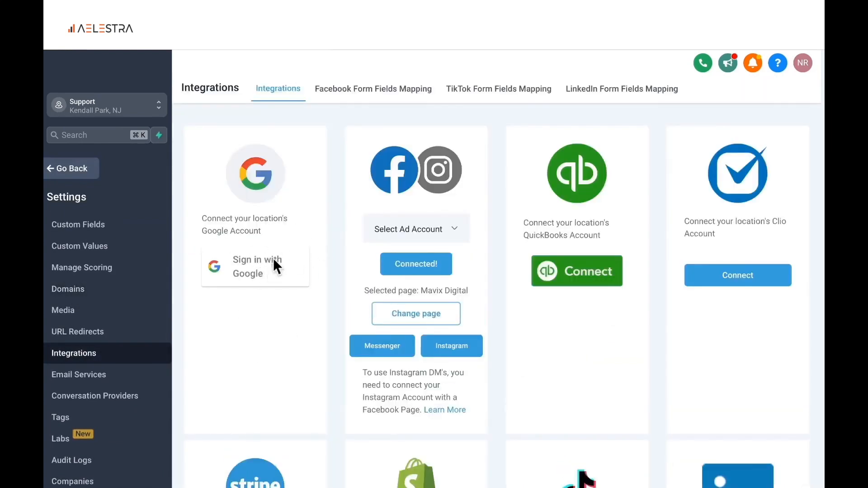
pyautogui.click(247, 267)
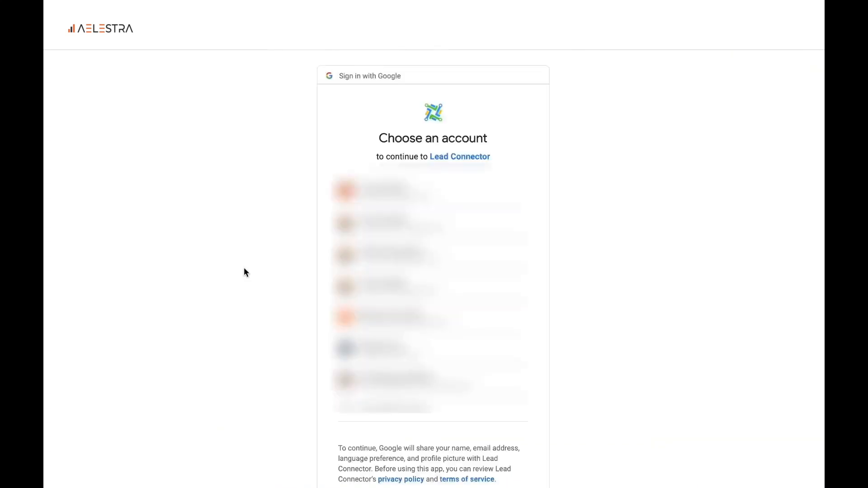
pyautogui.click(382, 202)
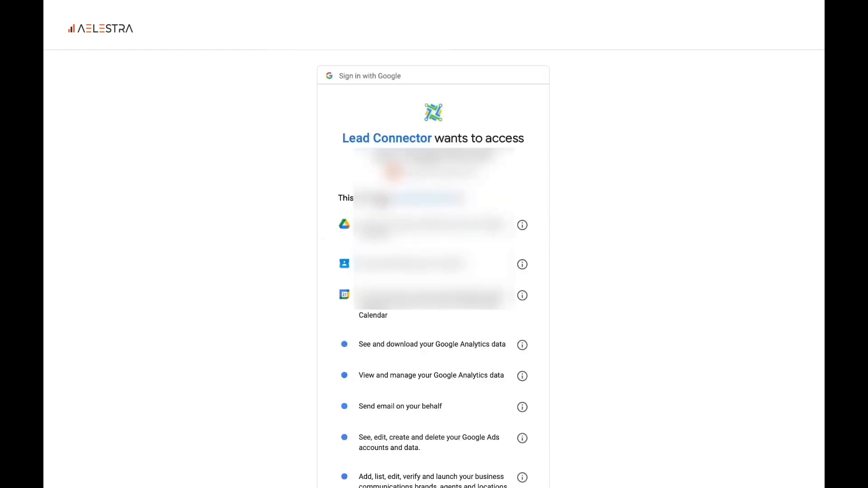
pyautogui.scroll(-10, 489, 357)
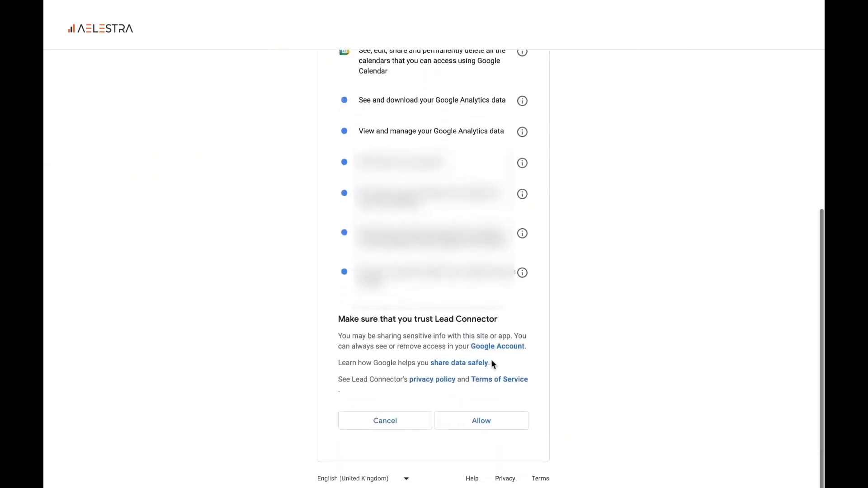
pyautogui.click(472, 421)
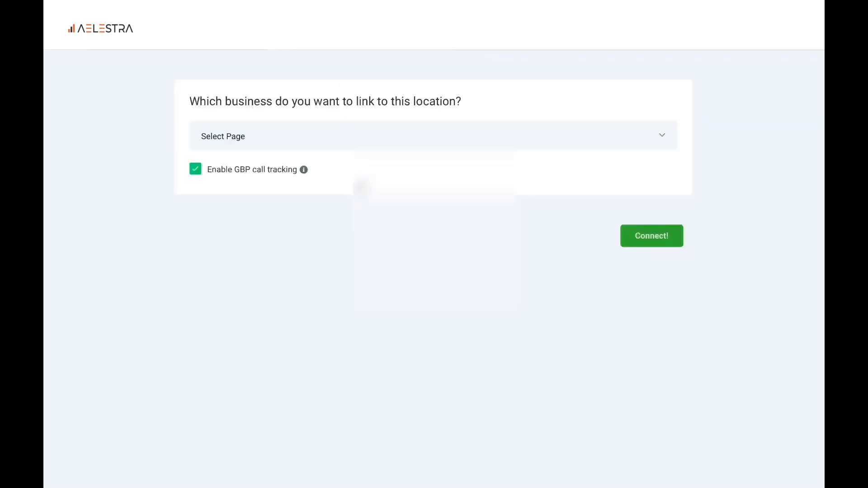
# Connect the business page to this location with GBP call tracking turned off
pyautogui.click(264, 142)
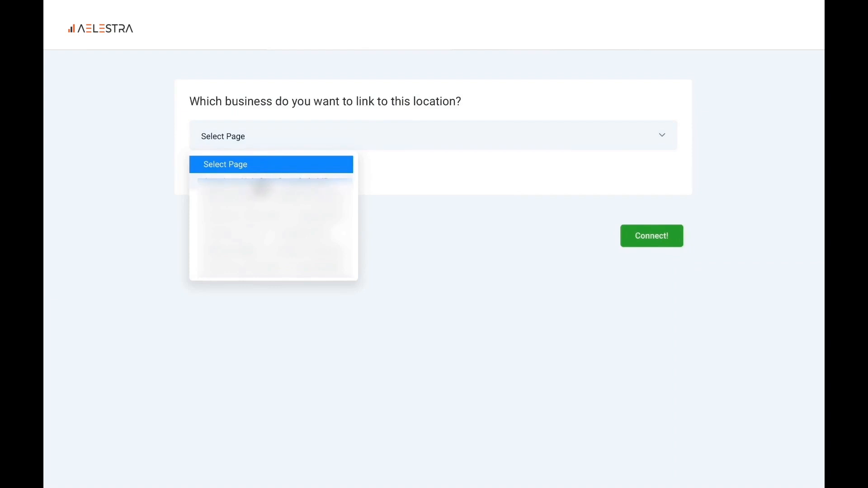
pyautogui.click(255, 184)
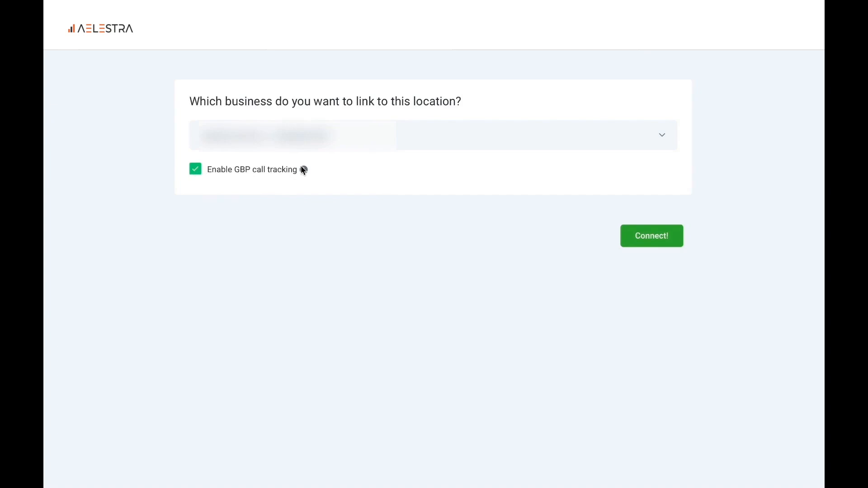
pyautogui.moveTo(305, 171)
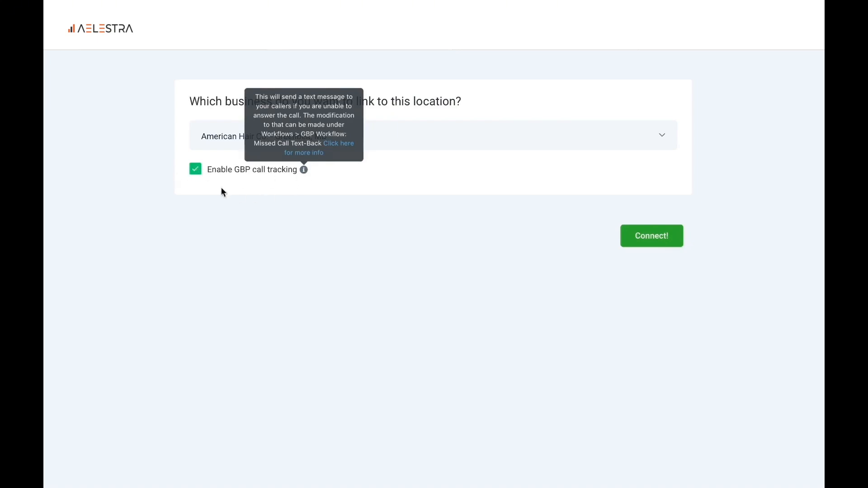
pyautogui.click(197, 171)
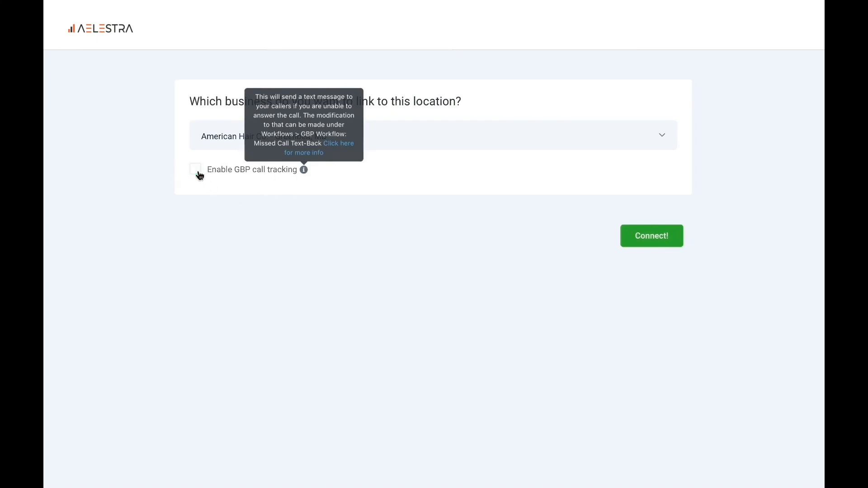
pyautogui.click(645, 235)
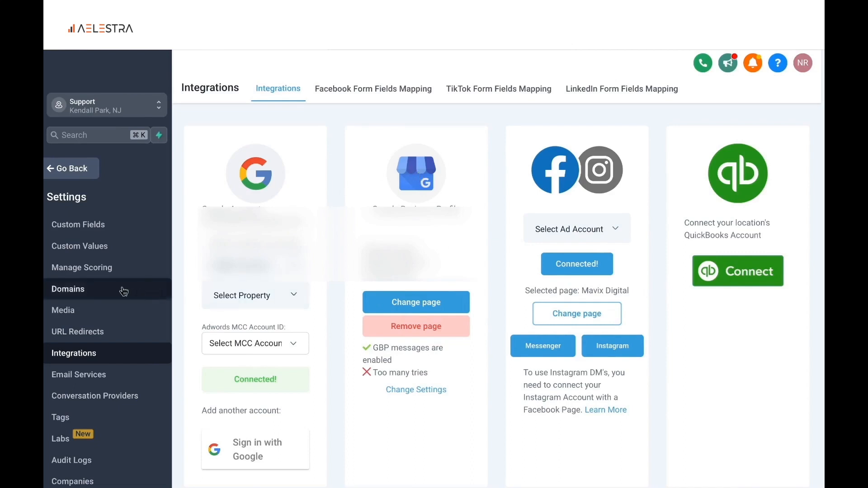
# Open the Reputation Management settings and select the existing review link
pyautogui.scroll(3, 124, 291)
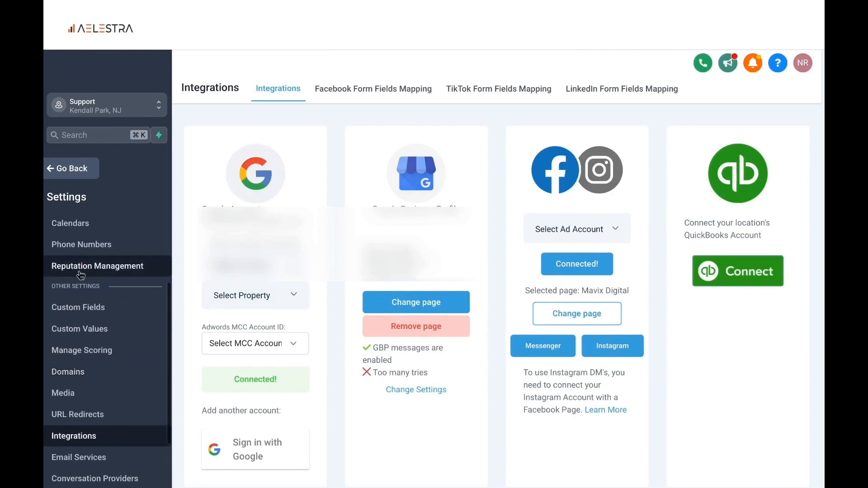
pyautogui.click(89, 271)
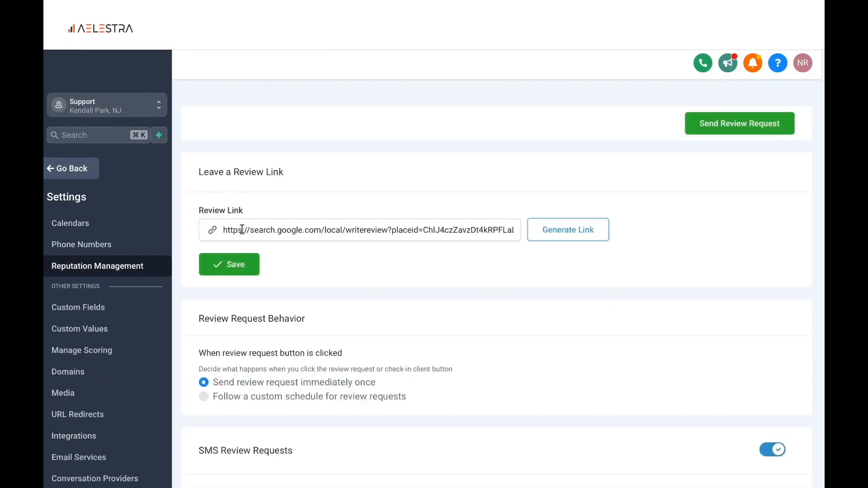
pyautogui.tripleClick(284, 231)
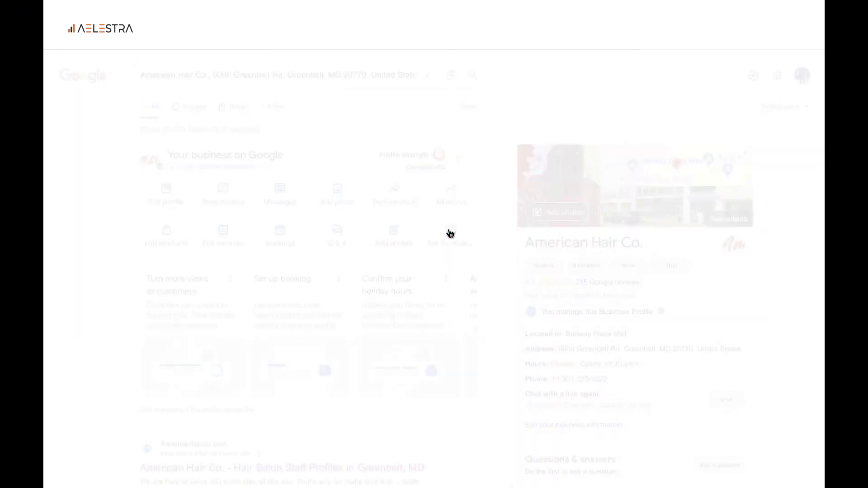
# Copy the review link from the Google Business Profile and save it as the Review Link in Reputation Management
pyautogui.click(450, 234)
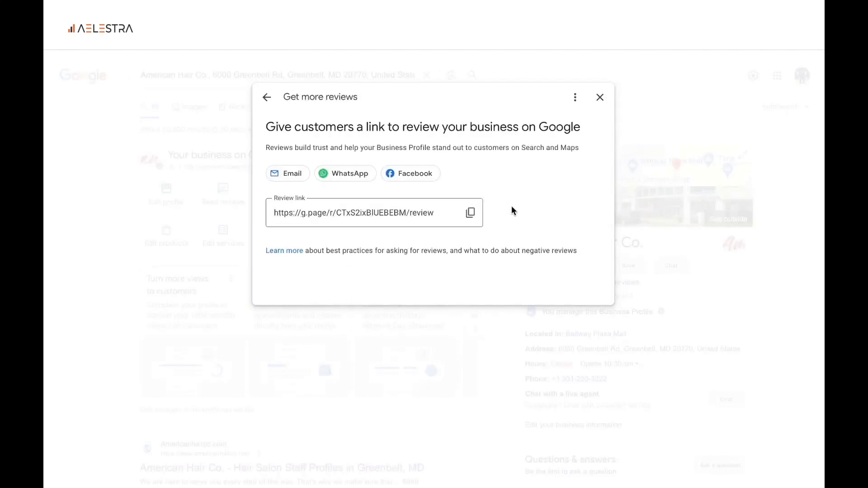
pyautogui.click(470, 212)
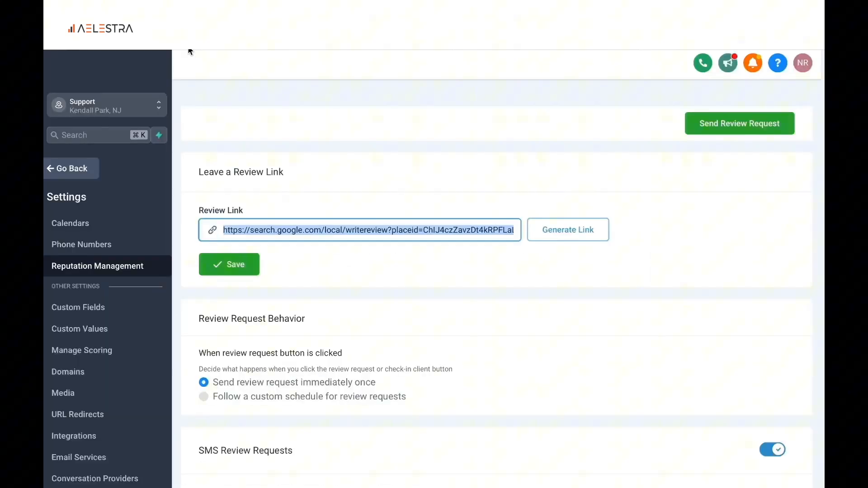
pyautogui.click(378, 227)
pyautogui.press('super+a')
pyautogui.press('super+v')
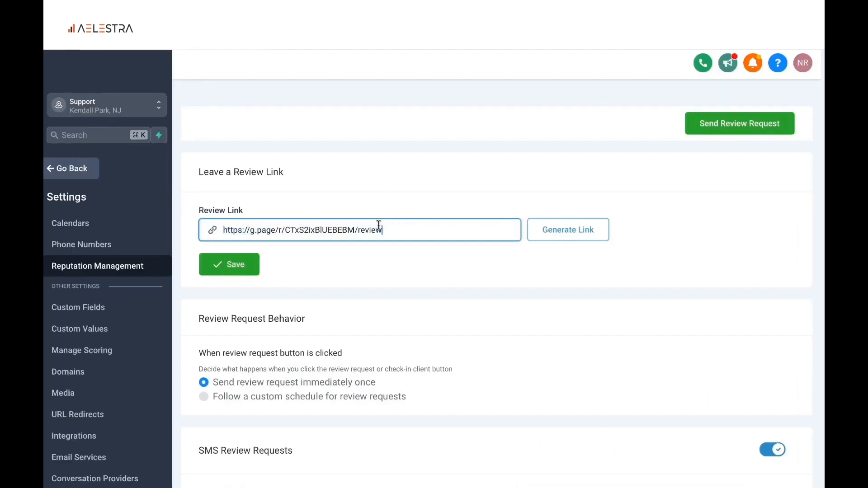
pyautogui.click(240, 271)
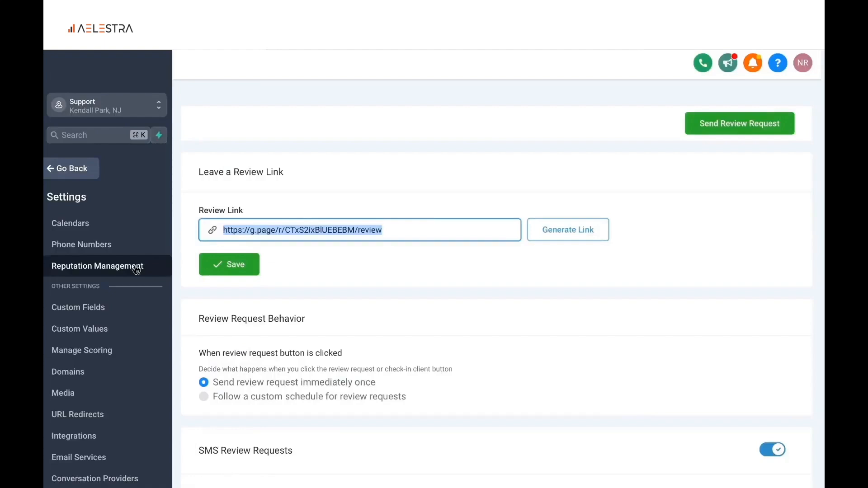
# Set the review request behavior to follow a custom schedule
pyautogui.scroll(-2, 312, 303)
pyautogui.scroll(-1, 313, 306)
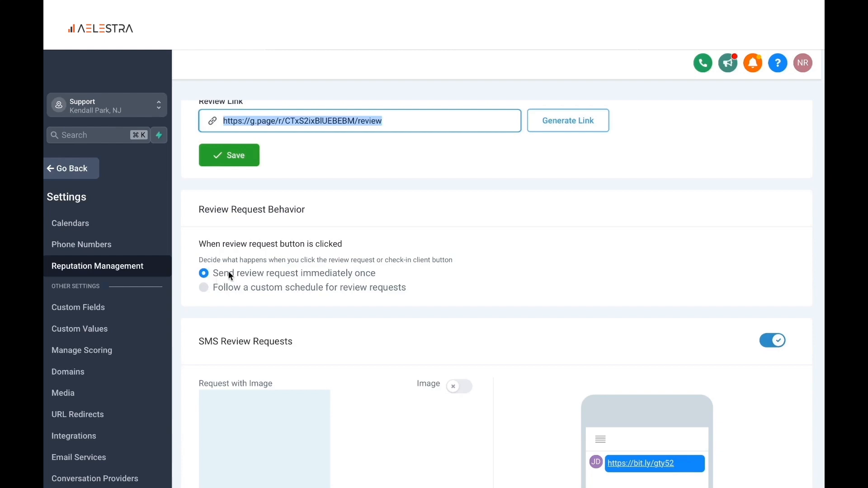
pyautogui.scroll(-1, 230, 275)
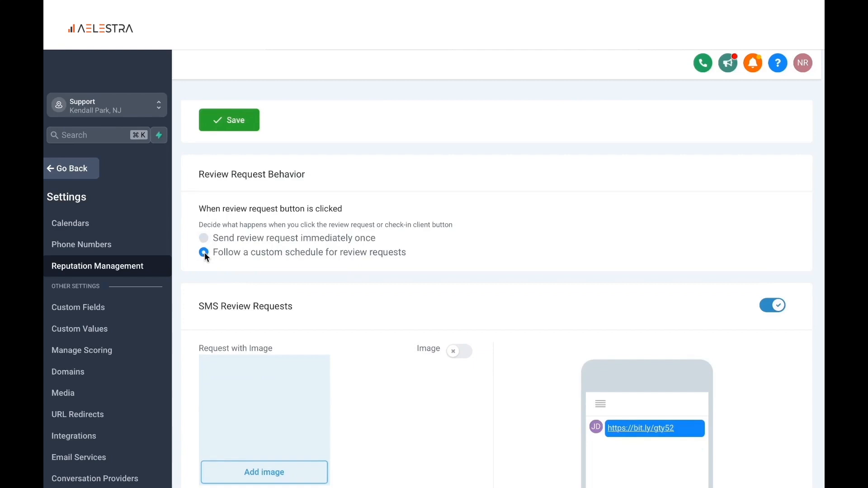
pyautogui.scroll(-10, 294, 291)
pyautogui.scroll(11, 334, 342)
pyautogui.scroll(-6, 334, 340)
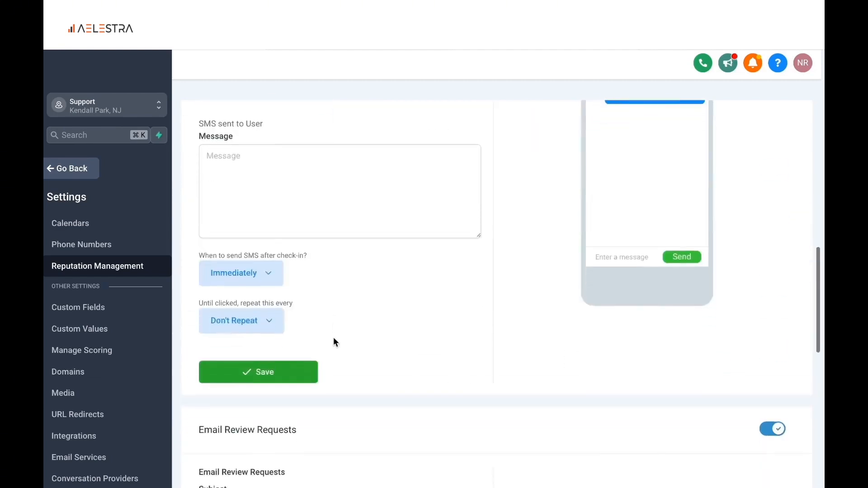
# Review the available SMS delays after check-in and the repeat intervals without choosing another option
pyautogui.click(248, 267)
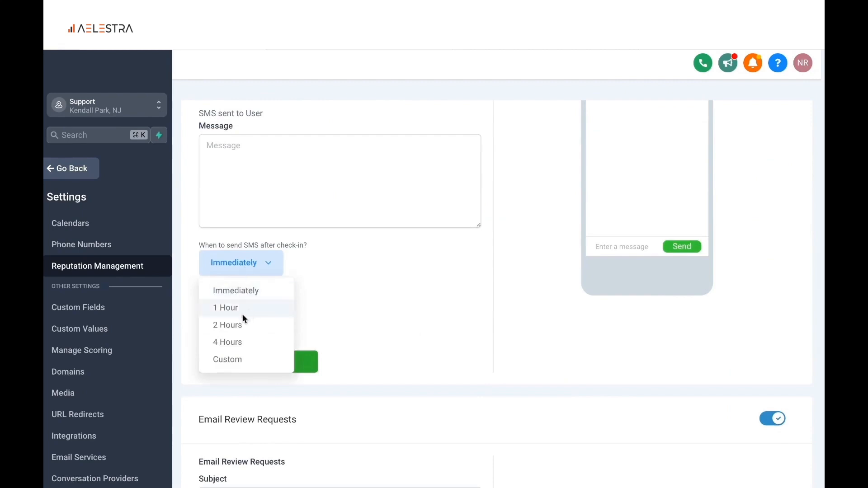
pyautogui.click(306, 311)
pyautogui.click(278, 312)
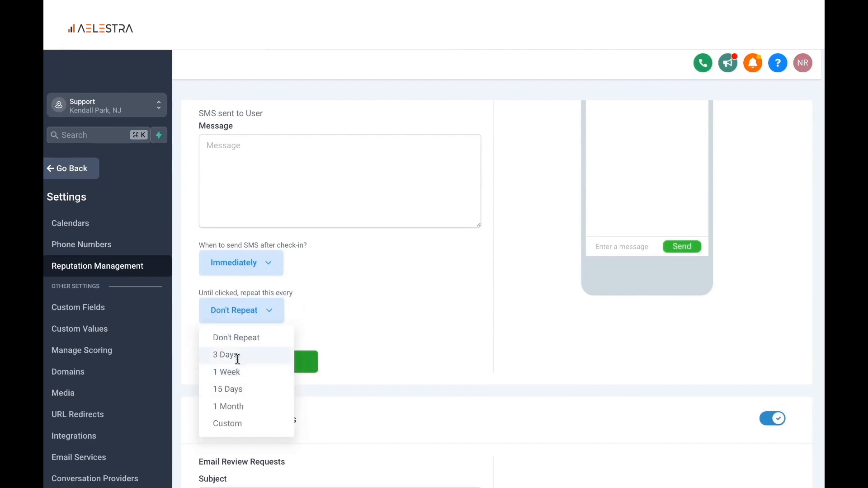
pyautogui.click(307, 325)
pyautogui.scroll(-10, 312, 299)
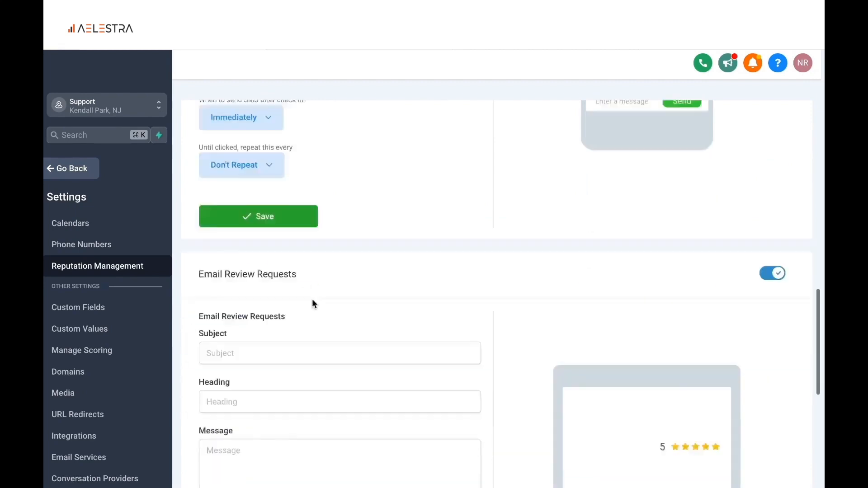
# Set the review request behavior back to sending the request immediately once
pyautogui.click(258, 291)
pyautogui.scroll(15, 261, 302)
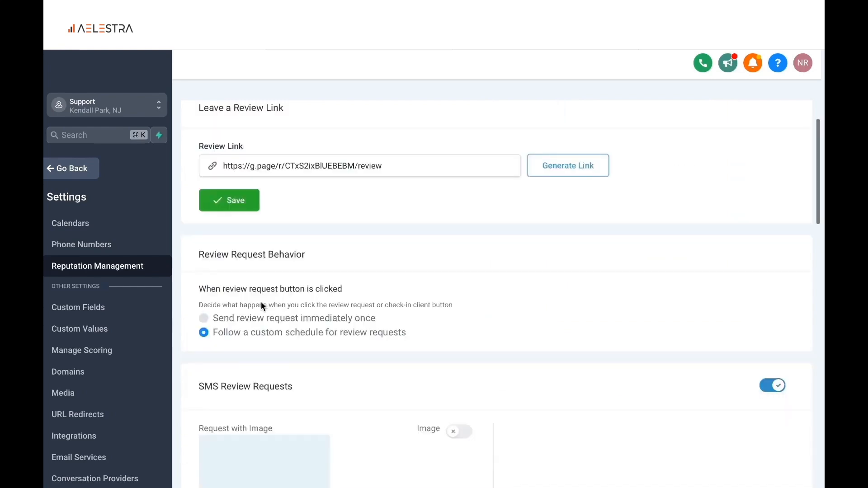
pyautogui.click(203, 319)
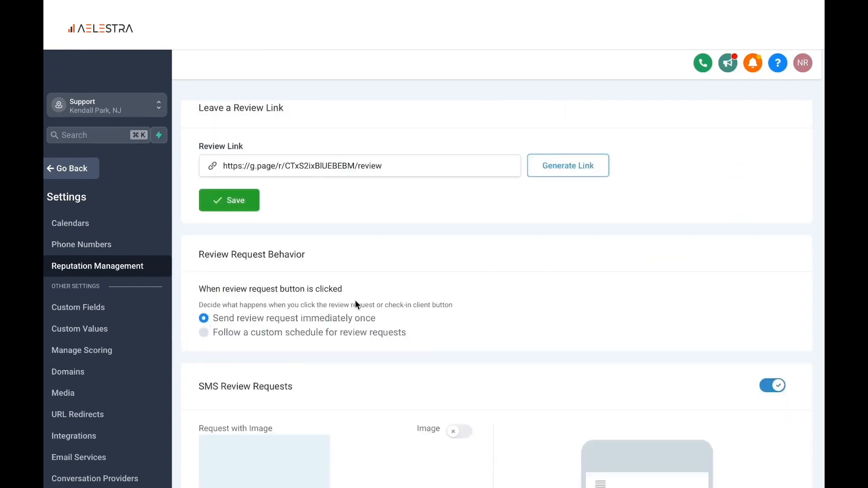
# Enable the image for SMS review requests and save them with the thank-you message asking for feedback, signed {{location.name}}
pyautogui.scroll(-5, 356, 304)
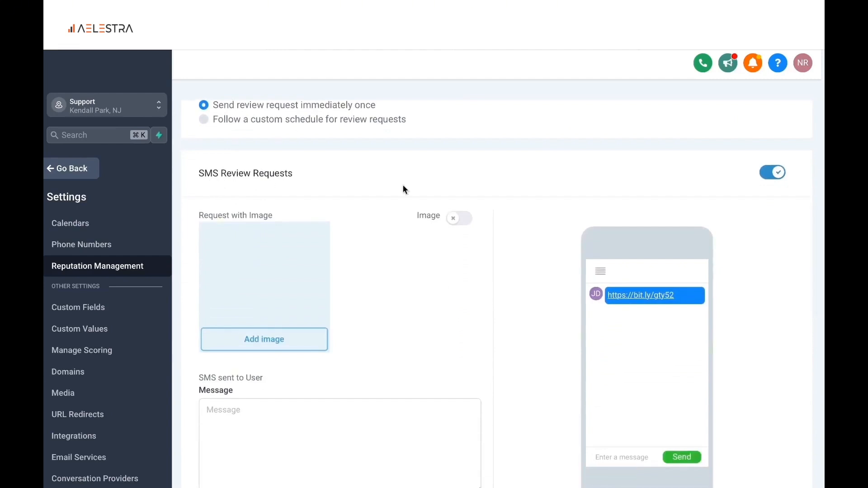
pyautogui.scroll(-2, 535, 203)
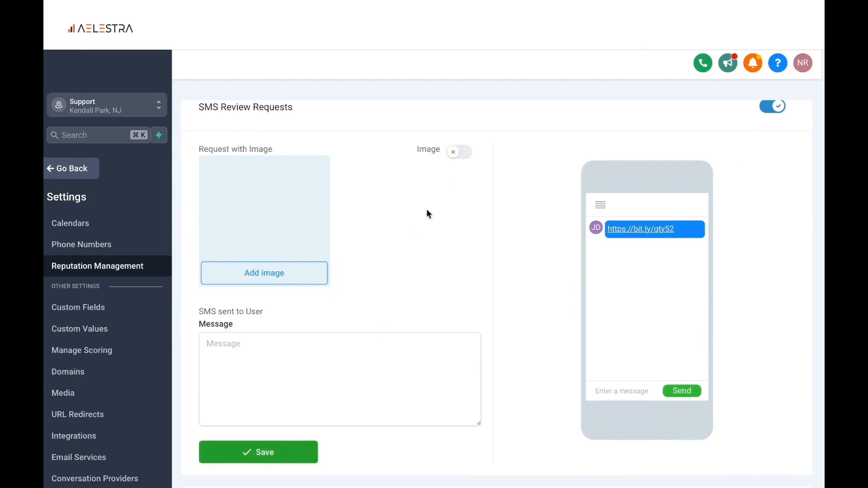
pyautogui.click(466, 159)
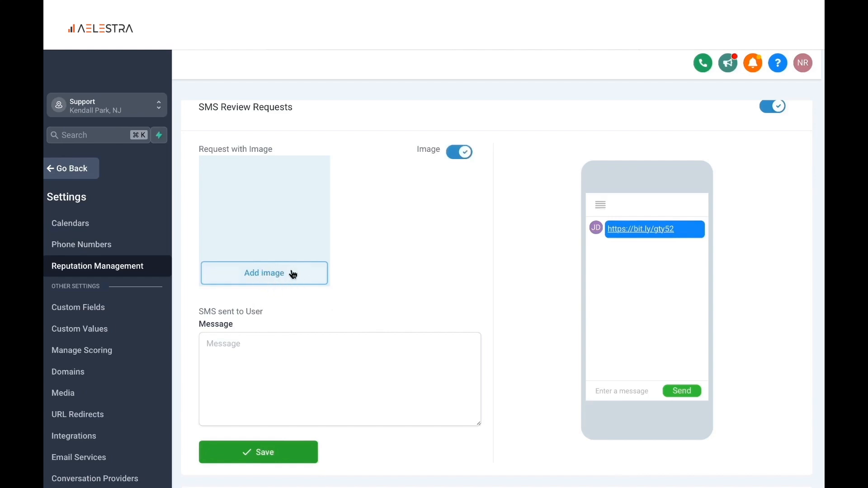
pyautogui.scroll(-3, 294, 274)
pyautogui.click(243, 274)
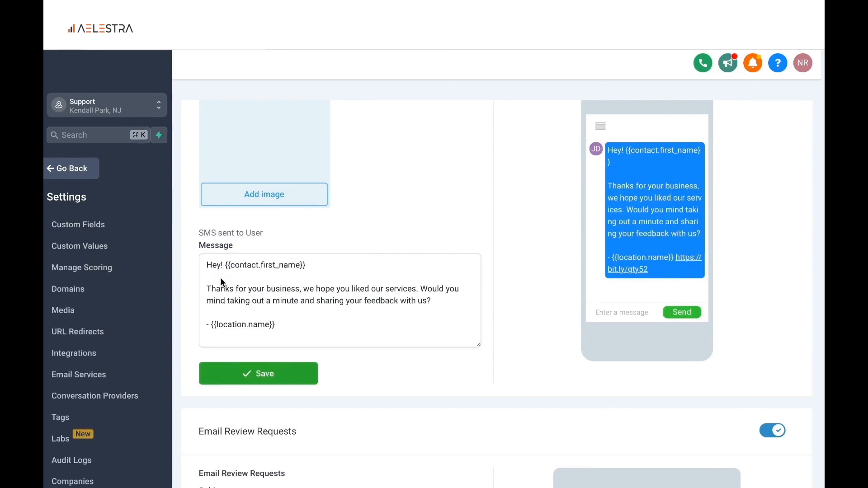
pyautogui.click(265, 378)
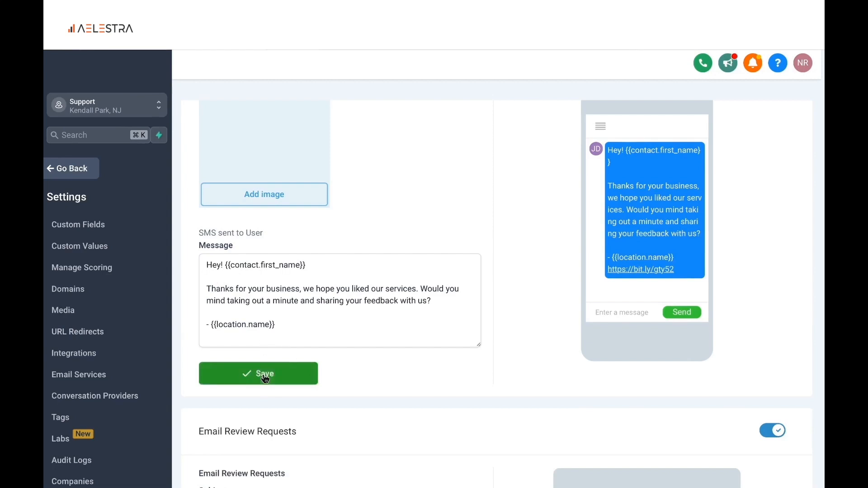
# Examine the email review request's subject, heading, message and positive answer, and its tablet preview down to the 5 Stars button
pyautogui.scroll(-5, 266, 379)
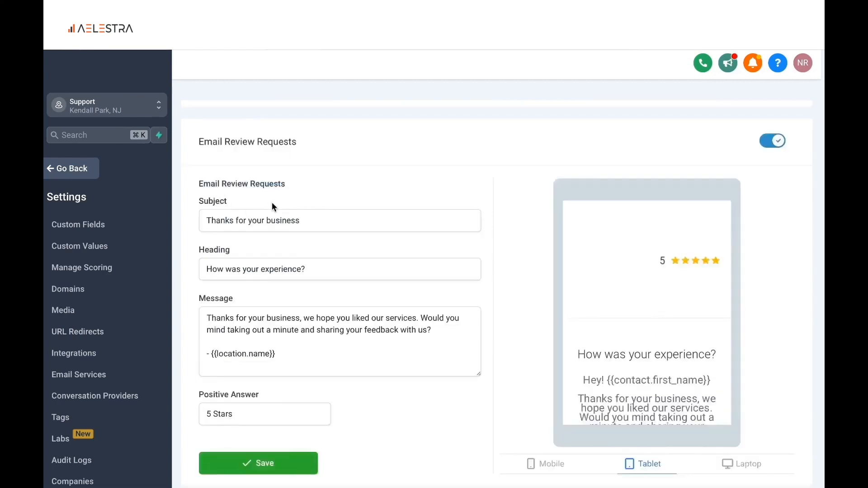
pyautogui.scroll(-1, 281, 279)
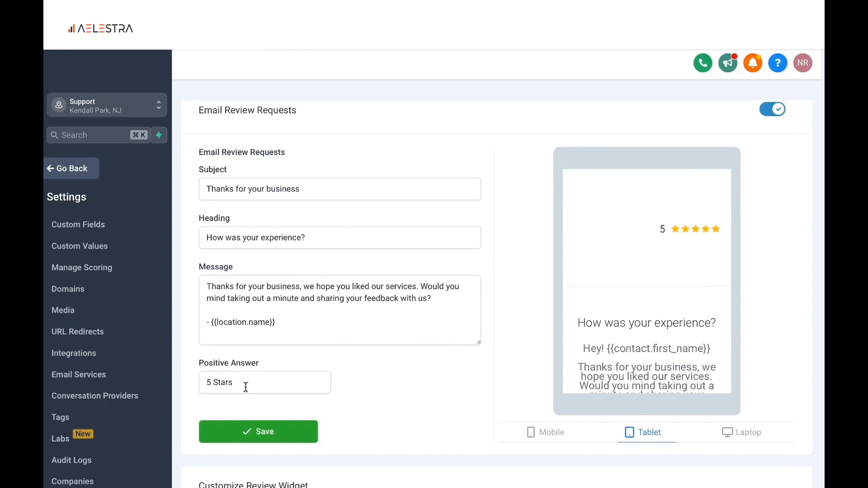
pyautogui.scroll(-3, 634, 259)
pyautogui.scroll(-2, 633, 259)
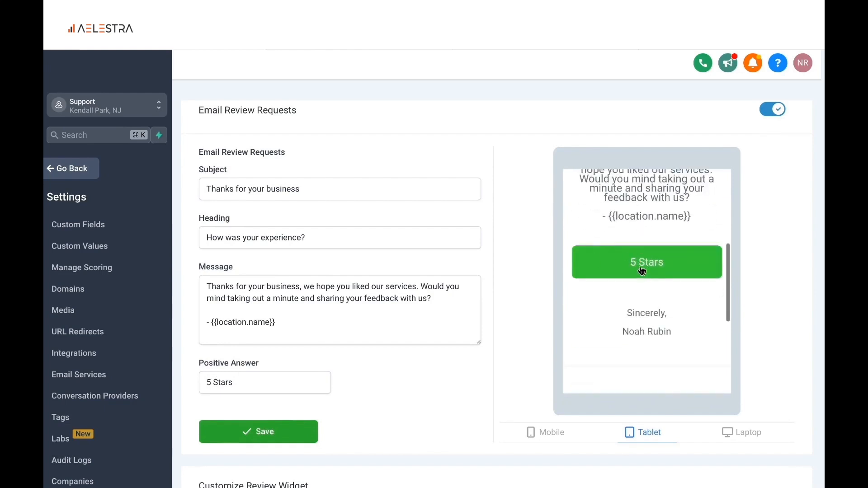
# Test the 5 Stars answer in the tablet preview and save the email review request settings
pyautogui.click(641, 270)
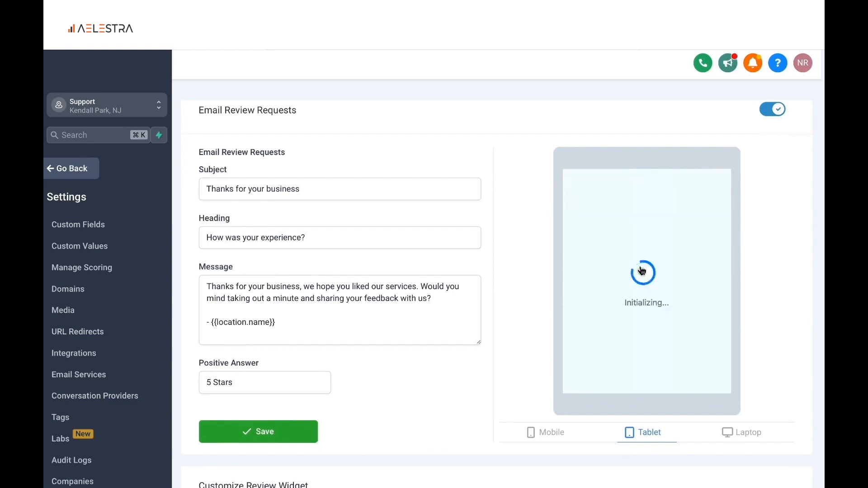
pyautogui.scroll(-1, 357, 351)
pyautogui.click(294, 407)
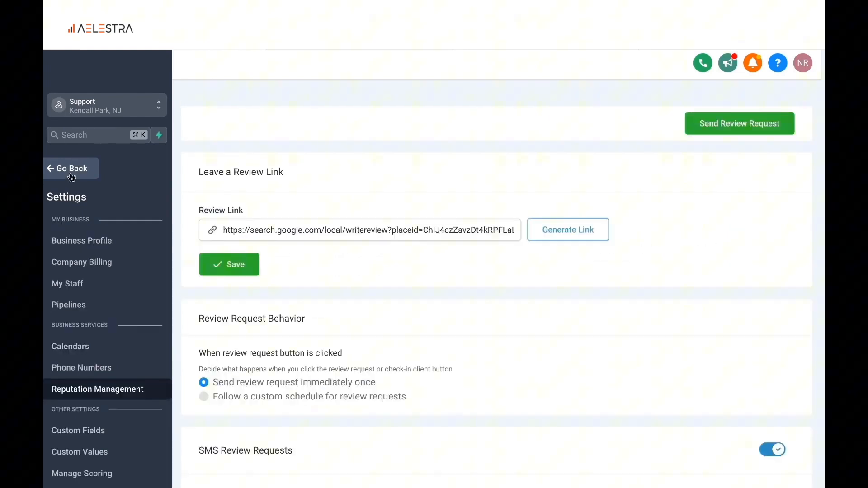
# Examine the Reputation overview's period options, ratings, invite and review trends, latest requests and latest reviews
pyautogui.click(71, 175)
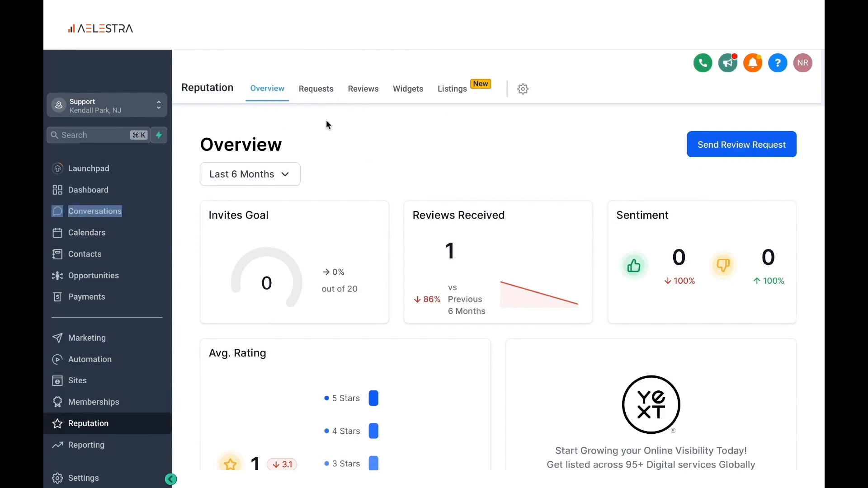
pyautogui.click(290, 184)
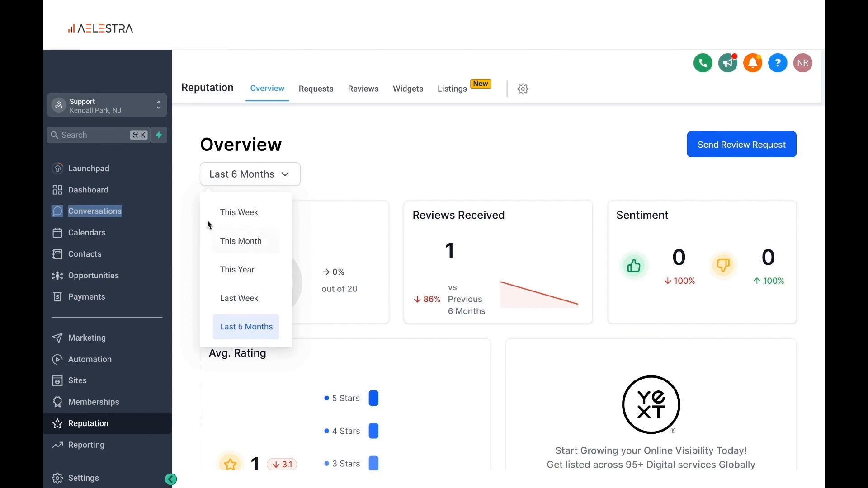
pyautogui.click(406, 159)
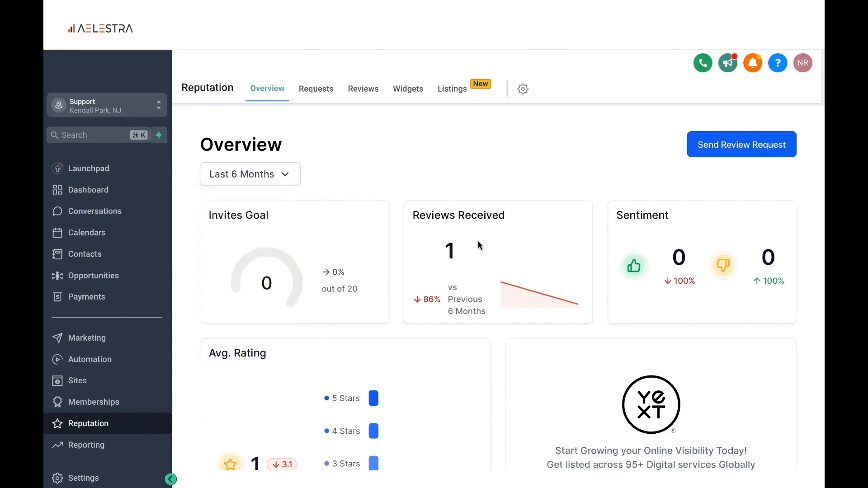
pyautogui.scroll(-4, 479, 245)
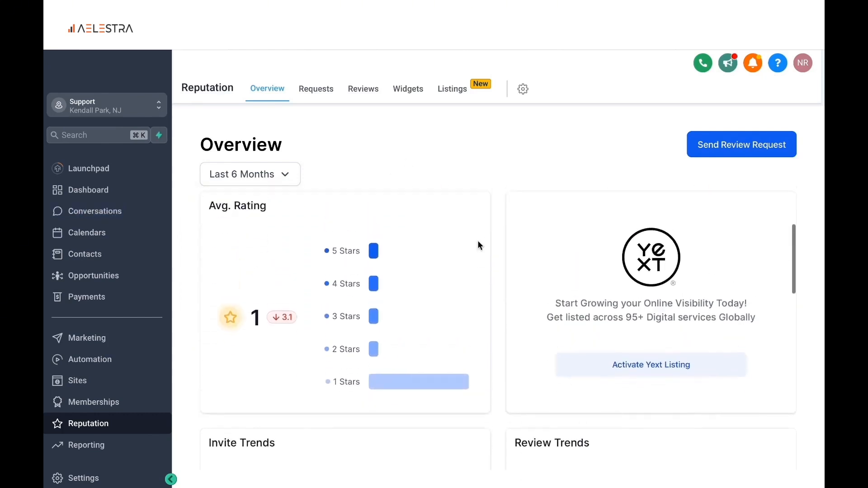
pyautogui.scroll(-1, 479, 245)
pyautogui.scroll(1, 479, 245)
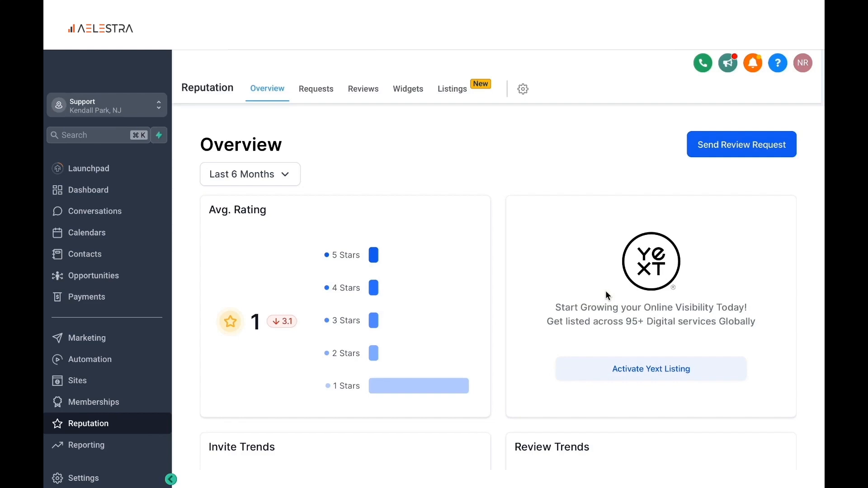
pyautogui.scroll(-5, 605, 291)
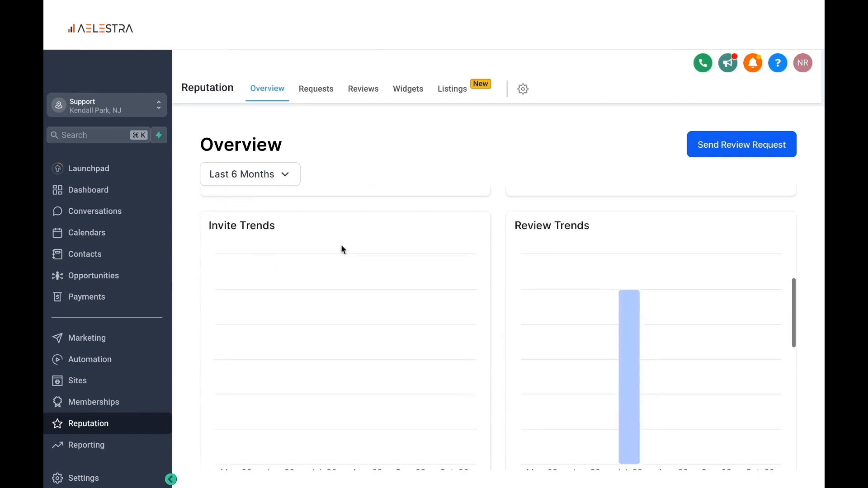
pyautogui.scroll(-2, 463, 251)
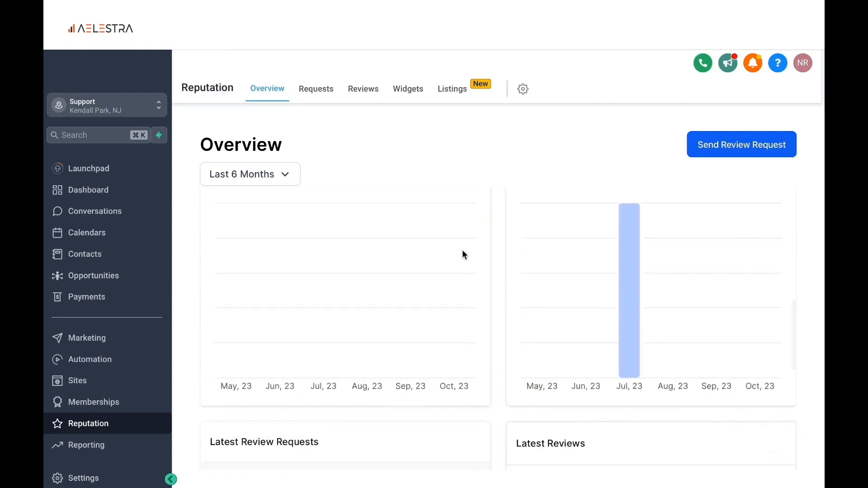
pyautogui.scroll(-2, 462, 251)
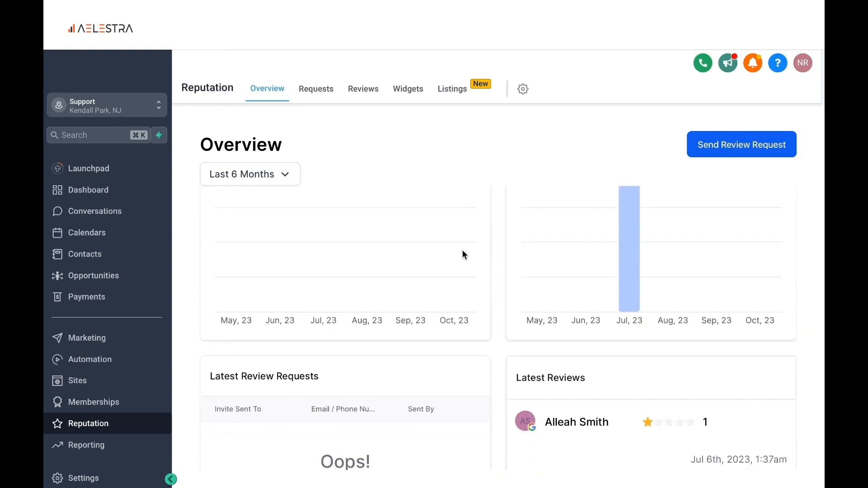
pyautogui.scroll(-4, 462, 251)
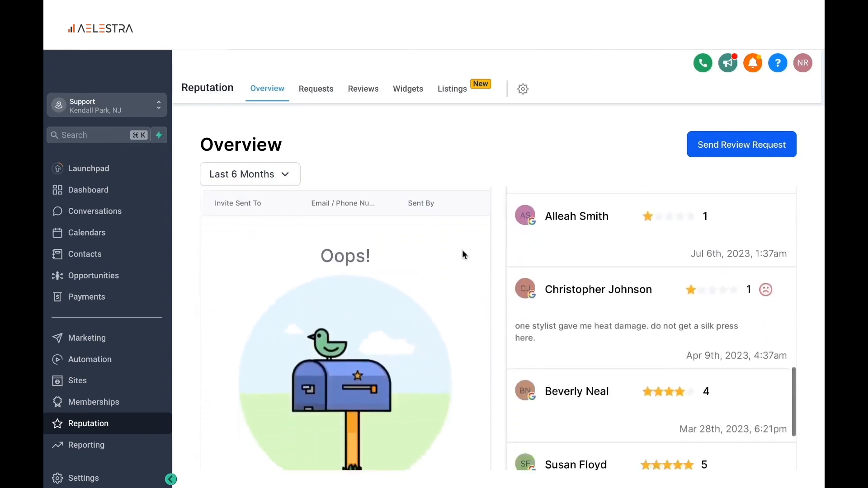
pyautogui.scroll(-1, 462, 251)
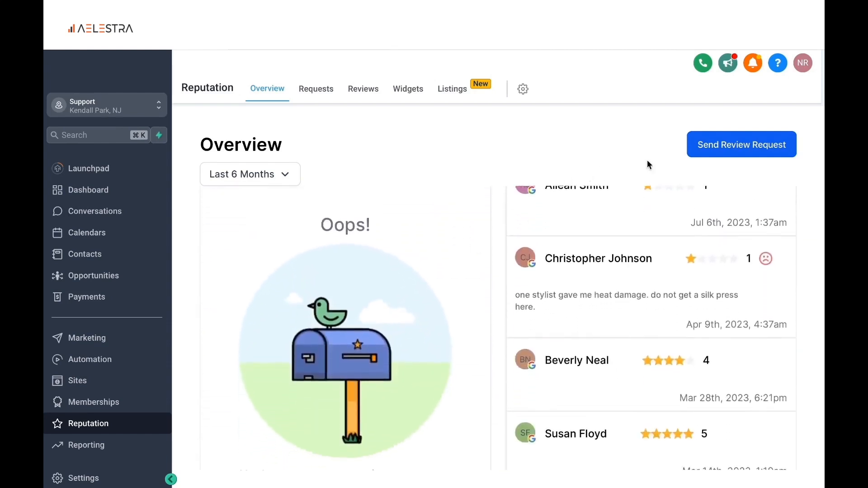
# Send an SMS review request to a new contact created from the contact's phone number
pyautogui.click(721, 153)
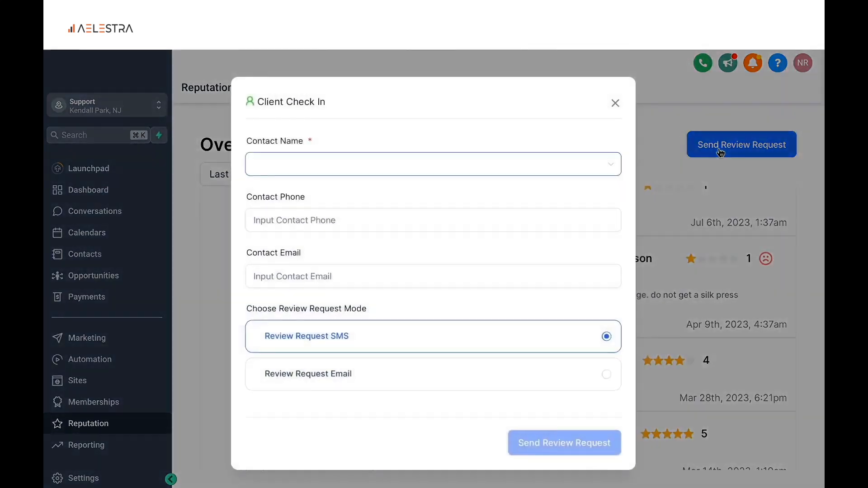
pyautogui.click(415, 172)
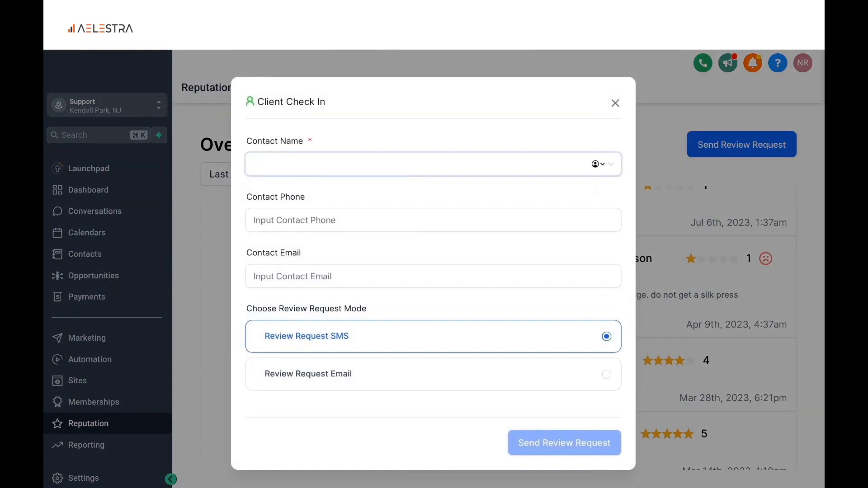
pyautogui.write('mavix')
pyautogui.hotkey('ctrl', 'a')
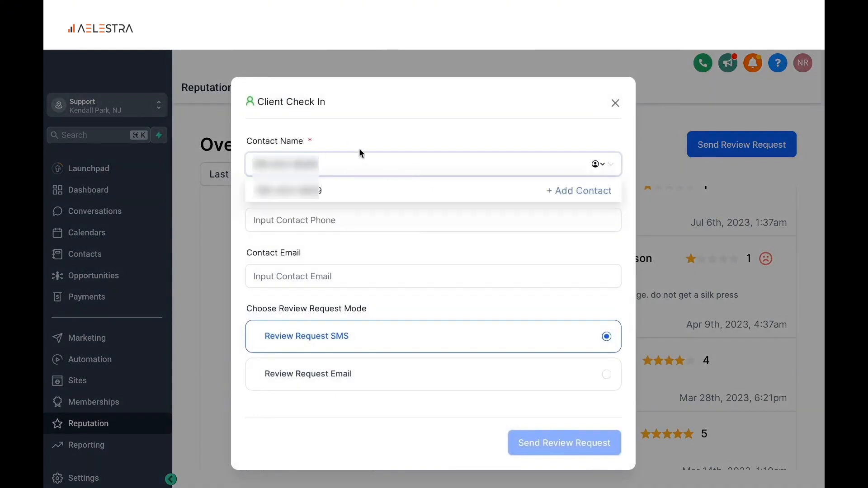
pyautogui.click(573, 192)
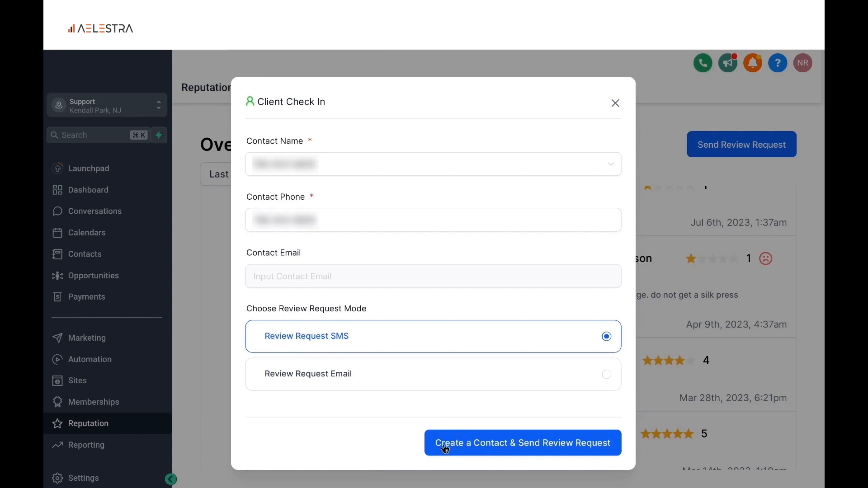
pyautogui.click(500, 448)
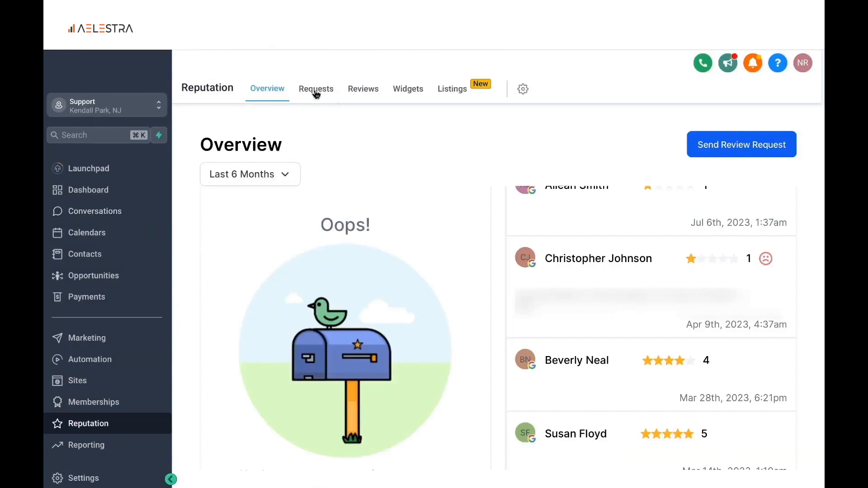
# Examine the sent review requests and the received reviews, including the source filter options, posted replies and the newest review's reply box
pyautogui.click(316, 93)
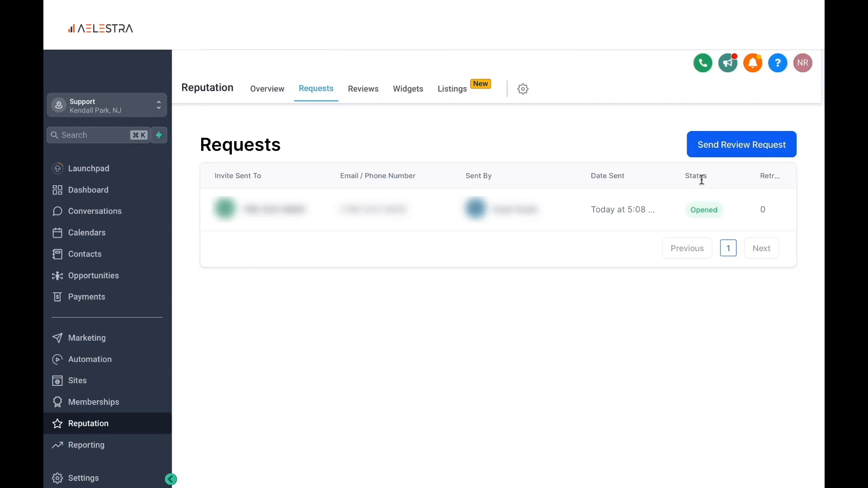
pyautogui.click(364, 93)
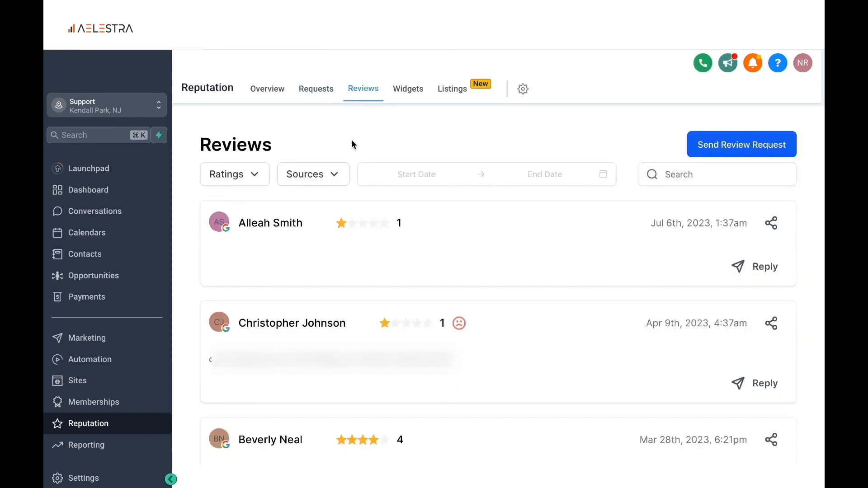
pyautogui.click(335, 177)
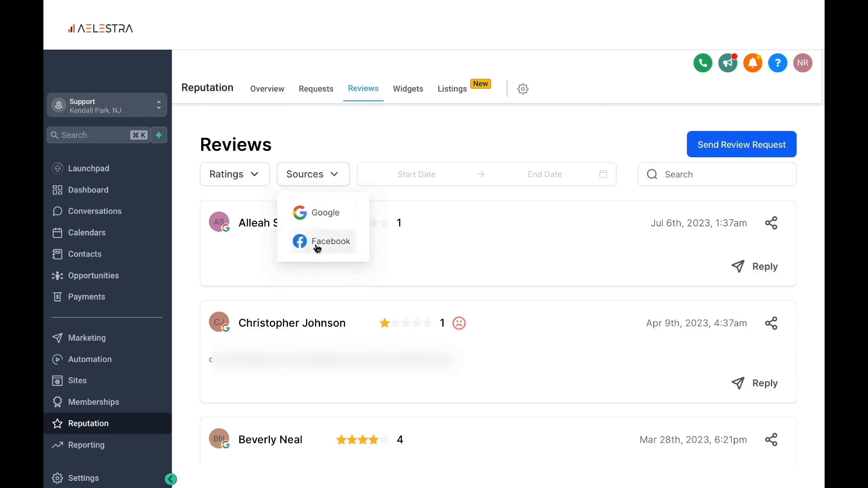
pyautogui.click(357, 134)
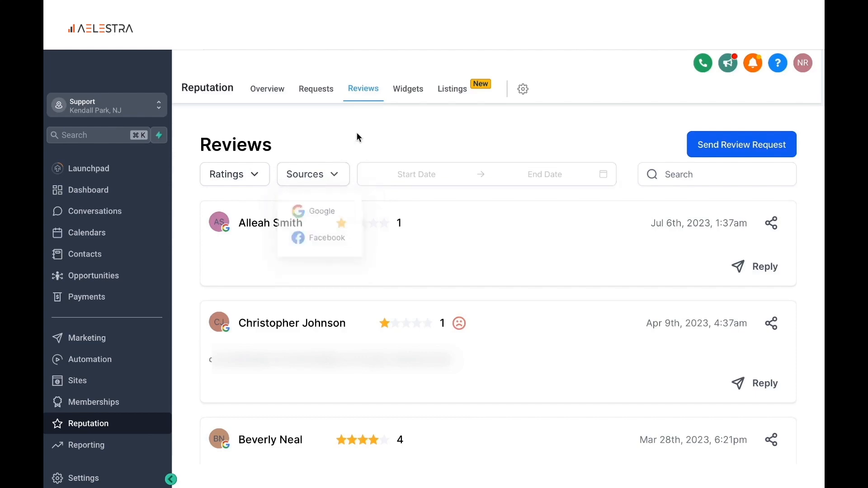
pyautogui.scroll(-6, 416, 267)
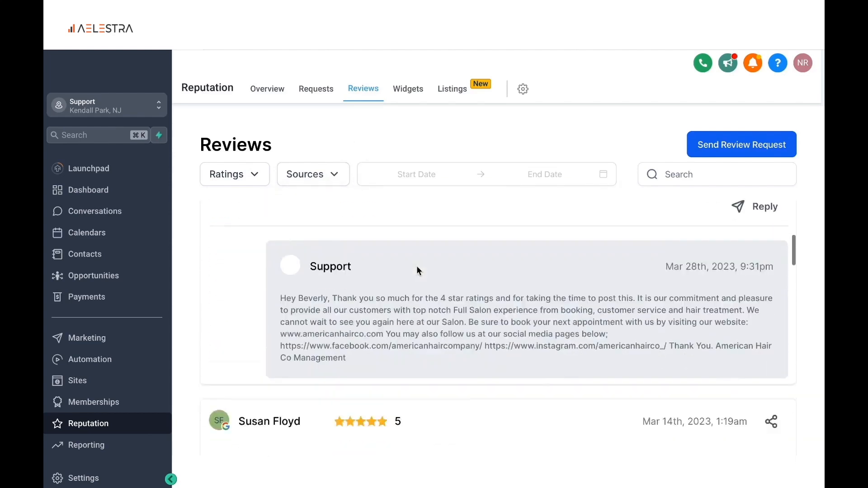
pyautogui.scroll(-5, 416, 266)
pyautogui.scroll(10, 416, 267)
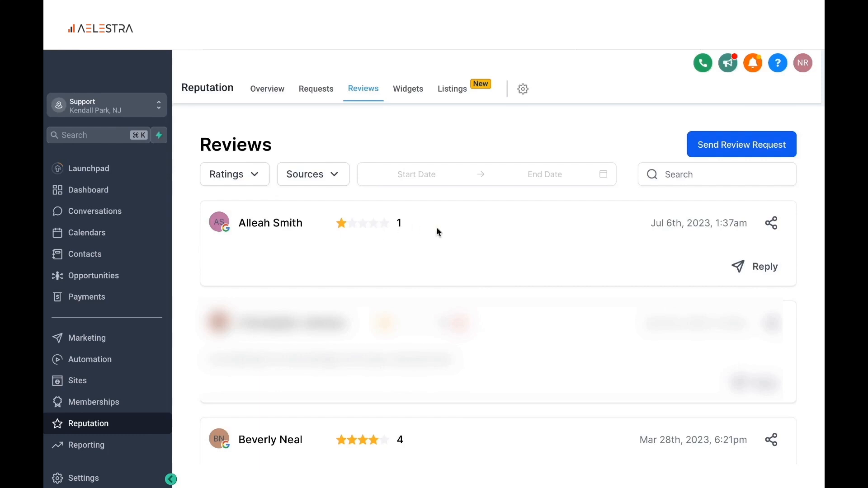
pyautogui.click(760, 270)
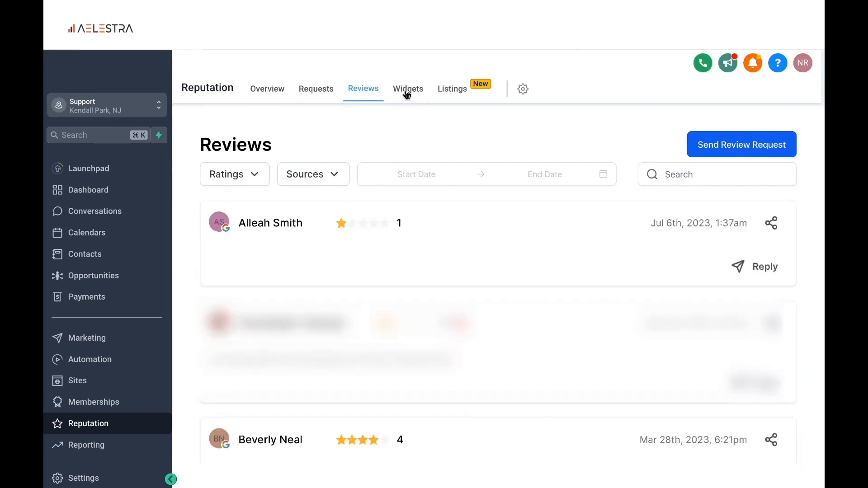
# Create a new review widget, preview the Grid layout and set the widget type to Masonry
pyautogui.click(407, 94)
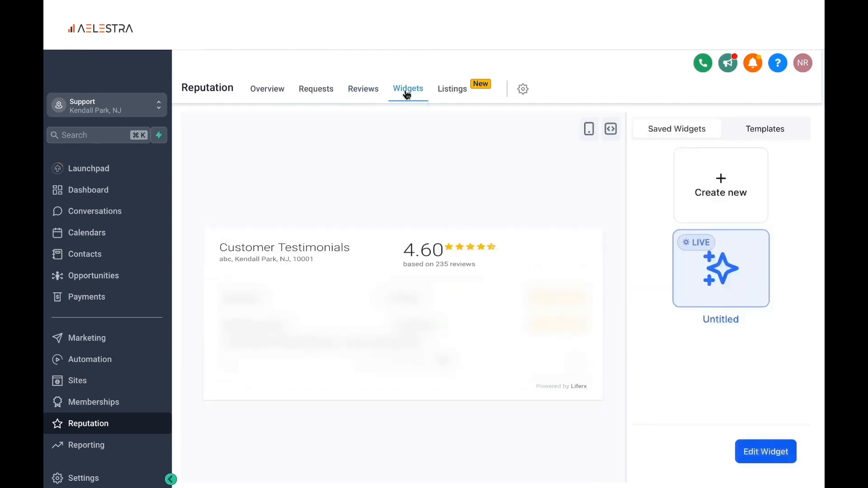
pyautogui.click(718, 199)
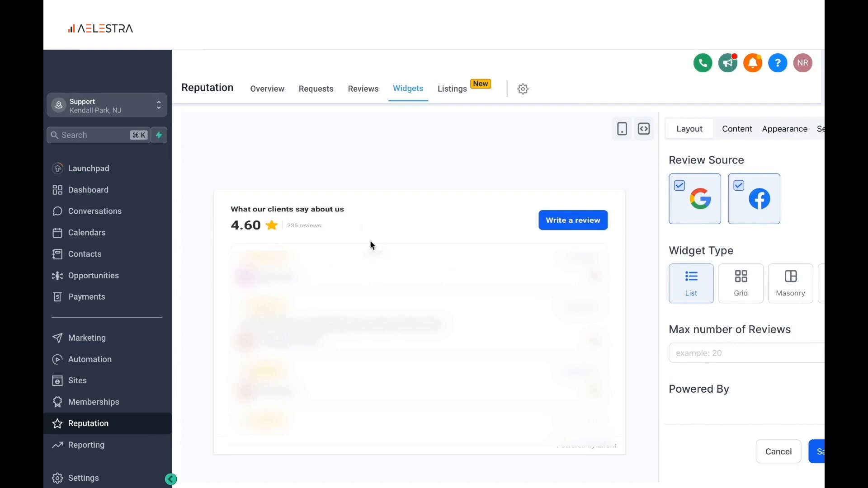
pyautogui.scroll(-1, 415, 317)
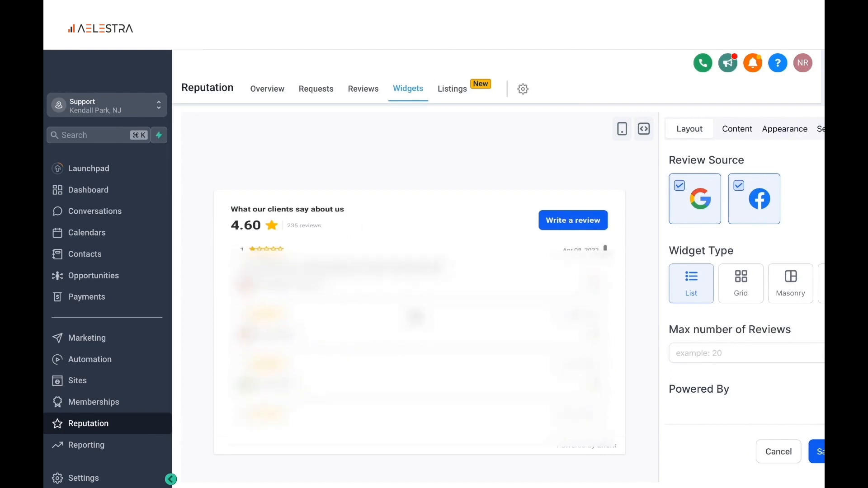
pyautogui.click(740, 292)
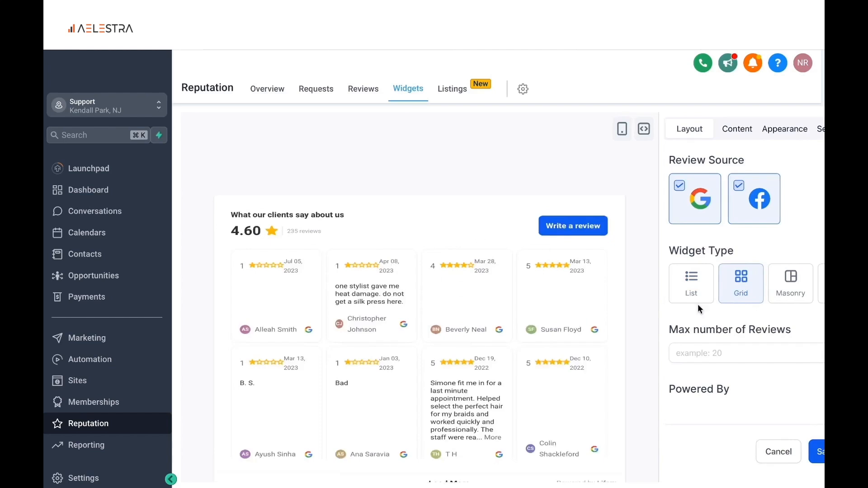
pyautogui.click(795, 288)
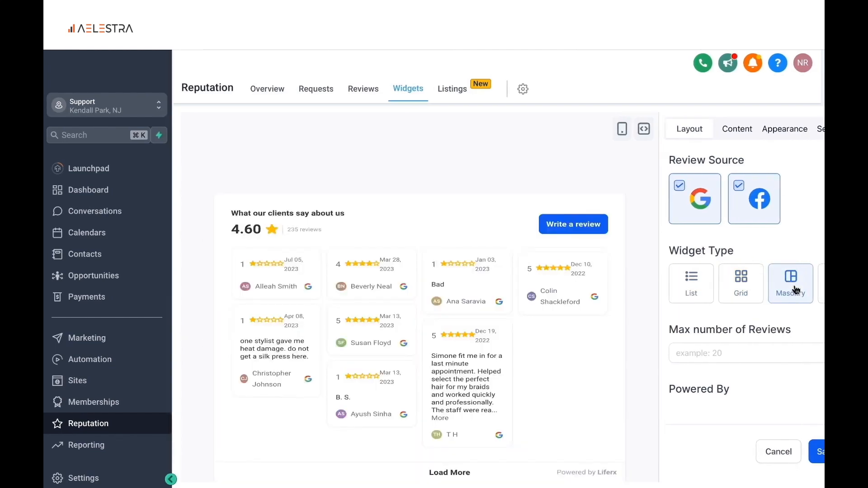
# Limit the widget to a maximum of 10 reviews and exclude Facebook from its review sources
pyautogui.click(711, 356)
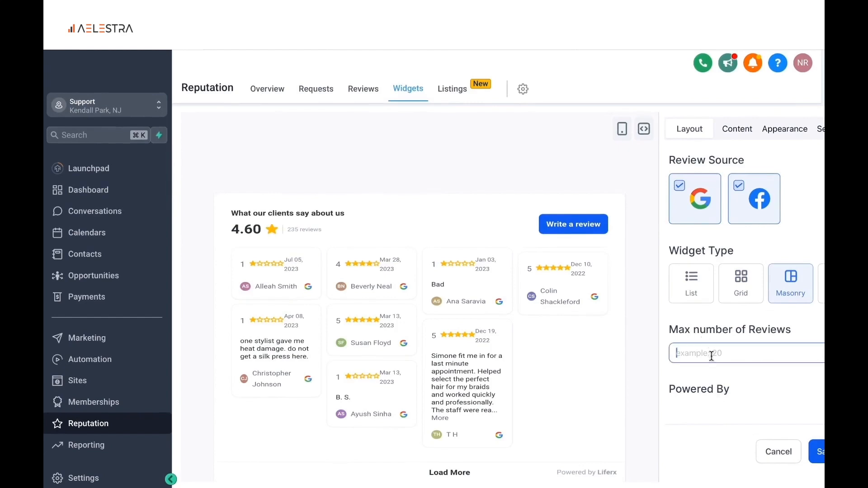
pyautogui.write('10')
pyautogui.click(720, 381)
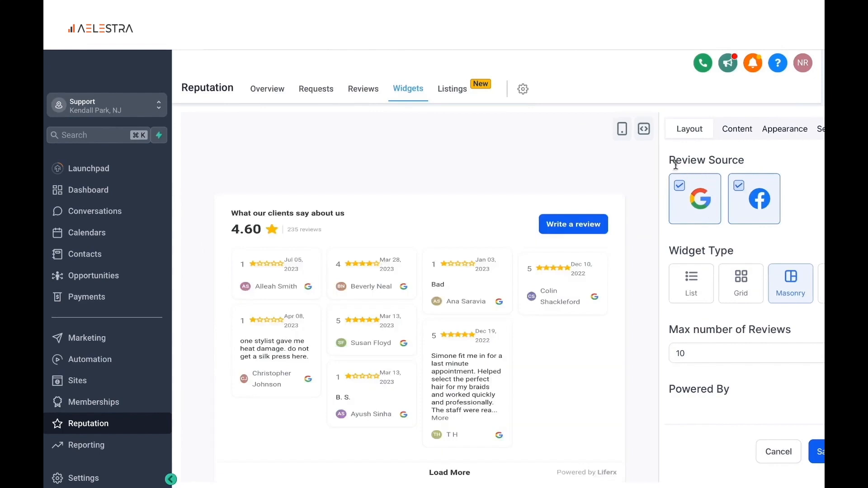
pyautogui.click(740, 187)
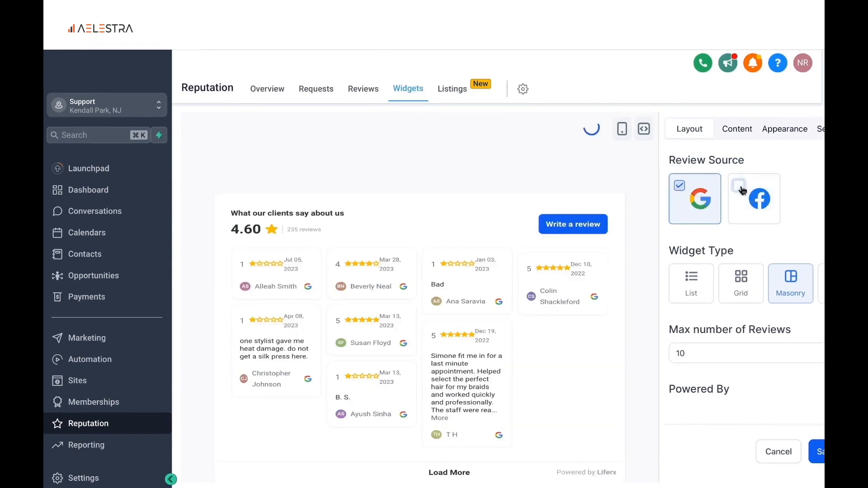
# Set the review widget's title heading to "See what our customers have to say" and refresh its preview
pyautogui.click(736, 132)
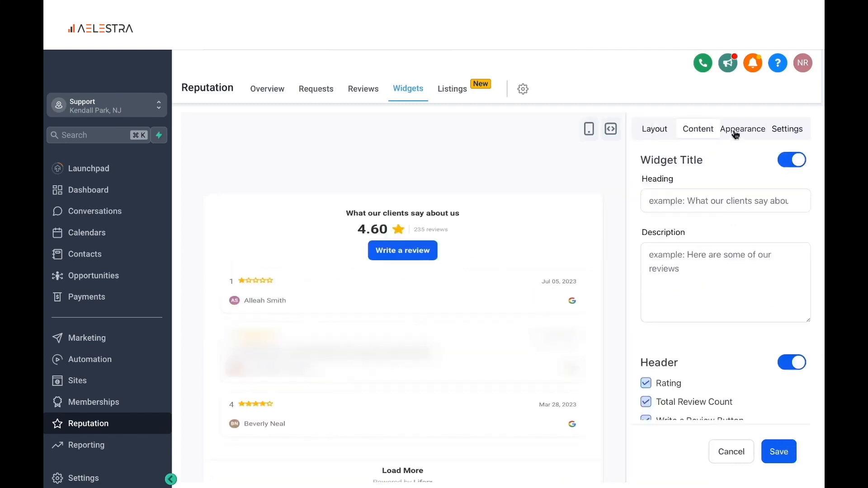
pyautogui.click(687, 197)
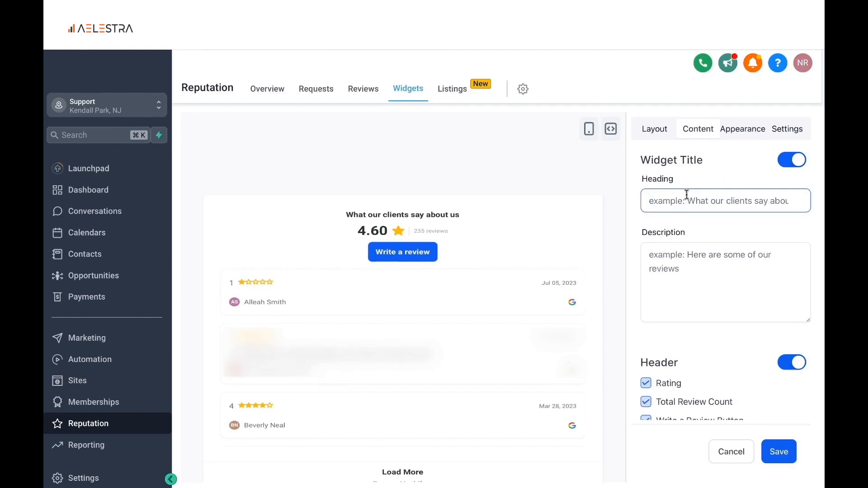
pyautogui.write('See wha')
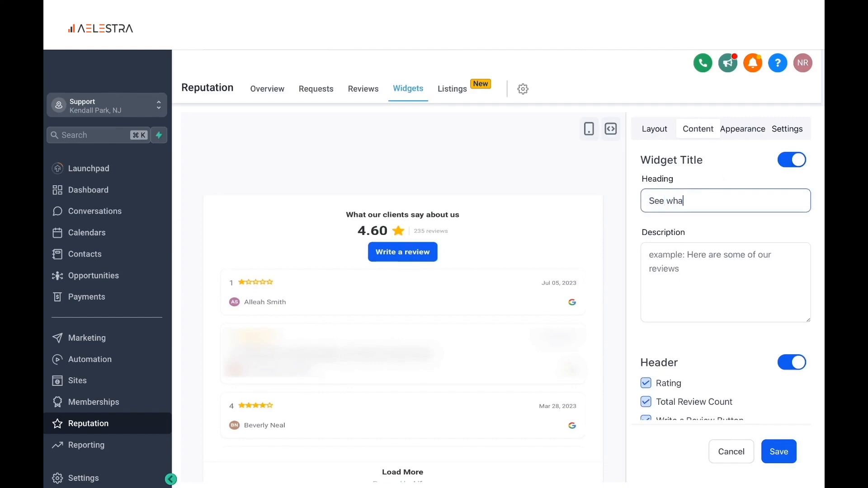
pyautogui.write('t our customers have to say')
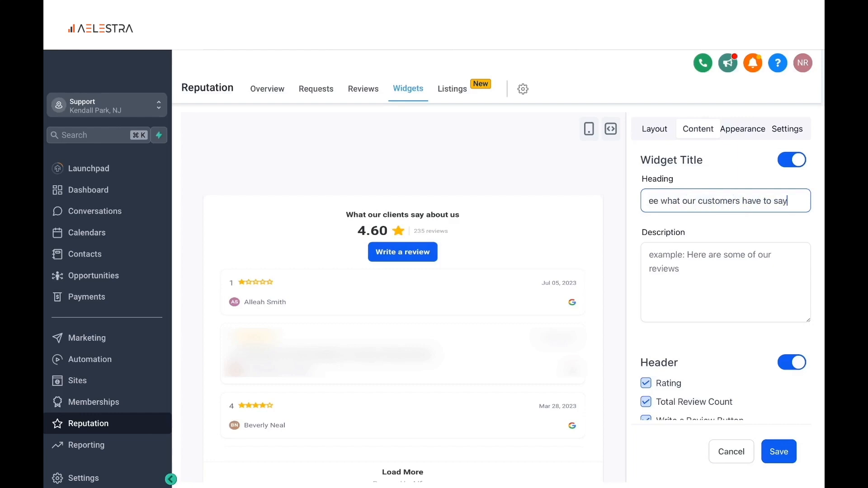
pyautogui.click(334, 208)
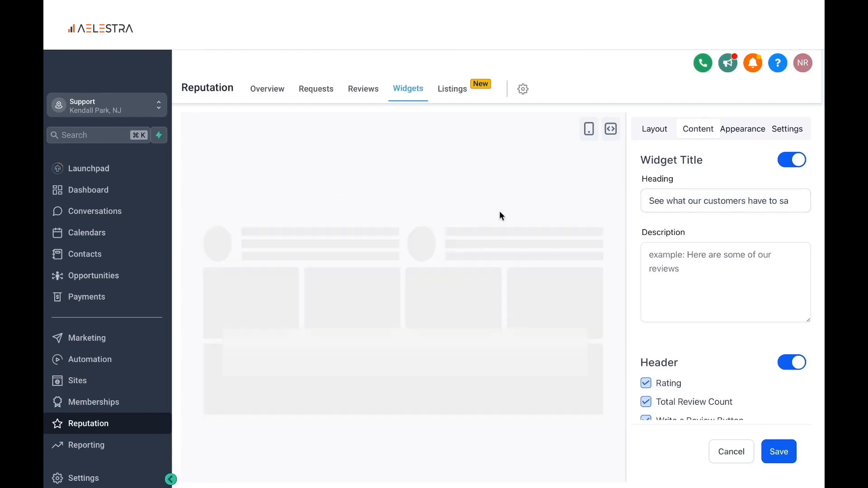
# Check the widget's description and header options and switch its theme to Dark
pyautogui.click(671, 254)
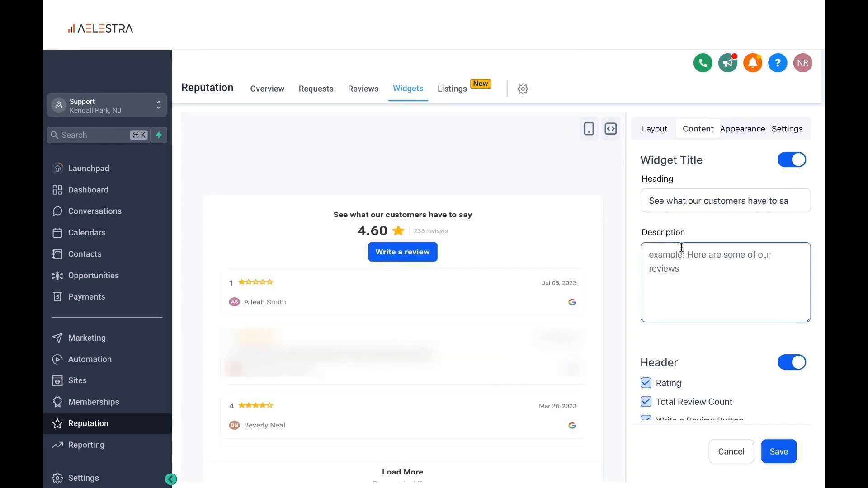
pyautogui.scroll(-1, 768, 324)
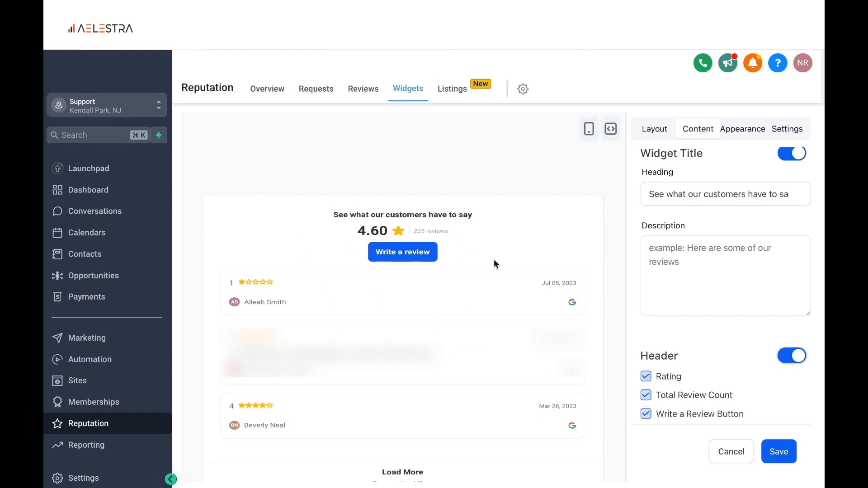
pyautogui.click(742, 128)
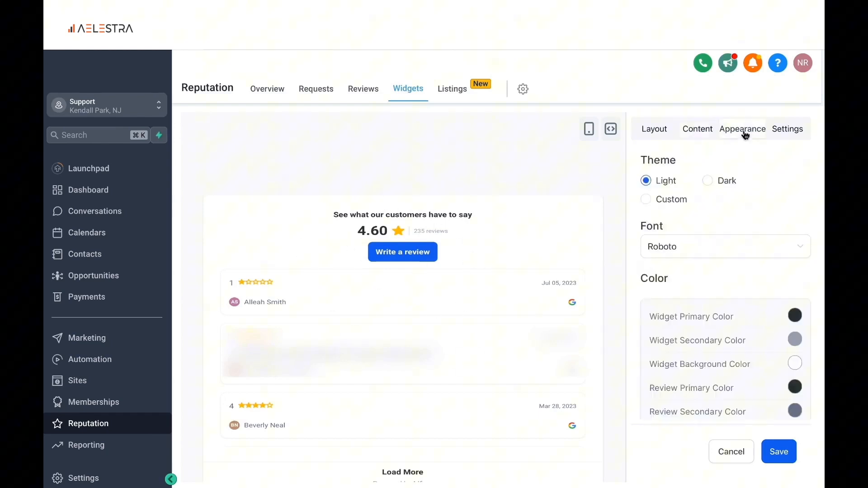
pyautogui.click(708, 181)
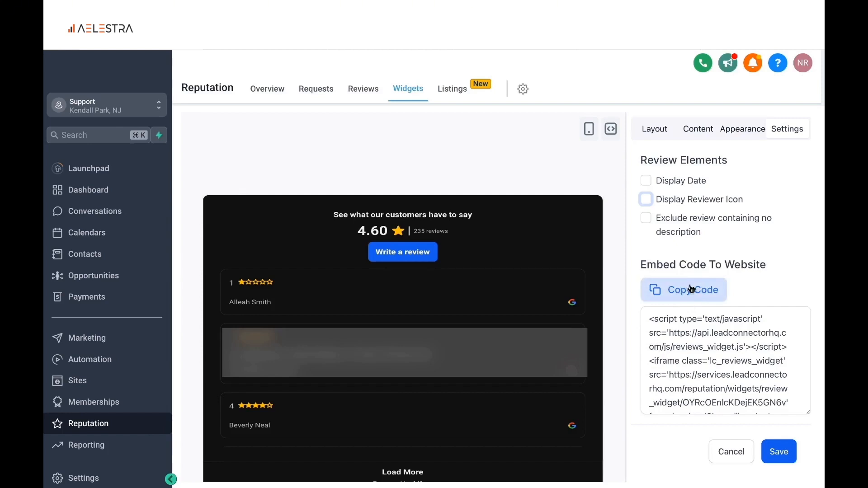
# Copy the widget's website embed code and save the widget as "Google review widget" without making it live
pyautogui.click(691, 289)
pyautogui.click(777, 452)
pyautogui.click(402, 273)
pyautogui.write('Google review widget')
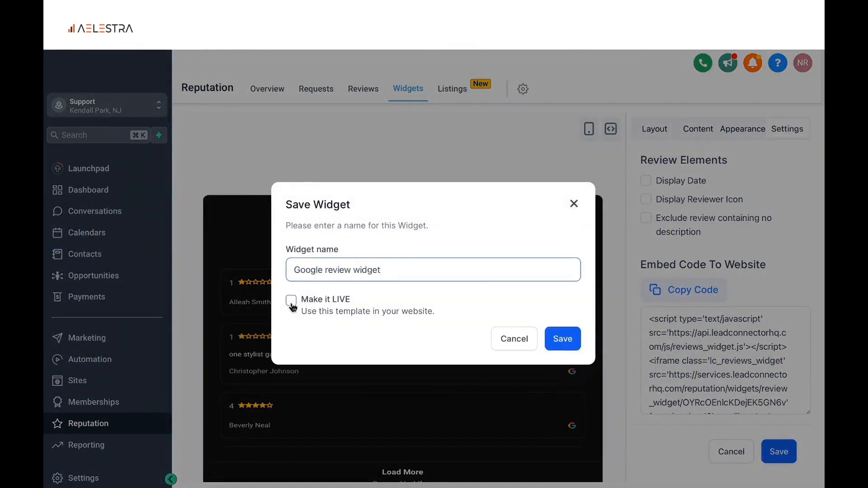
pyautogui.click(563, 338)
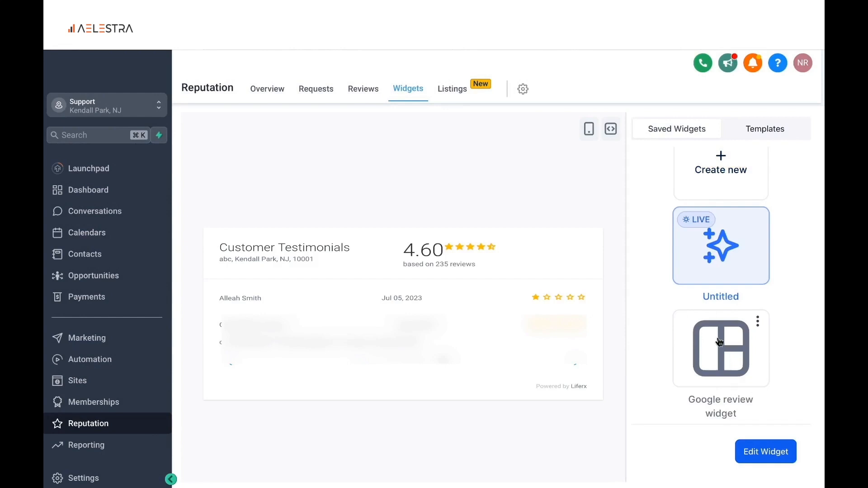
# Look over the saved widgets, open the Listings section and browse its supported business directories
pyautogui.scroll(1, 687, 277)
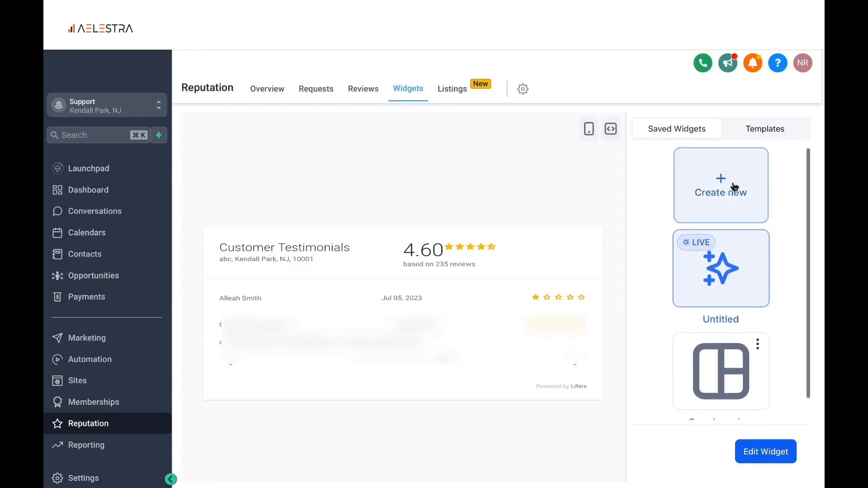
pyautogui.click(452, 88)
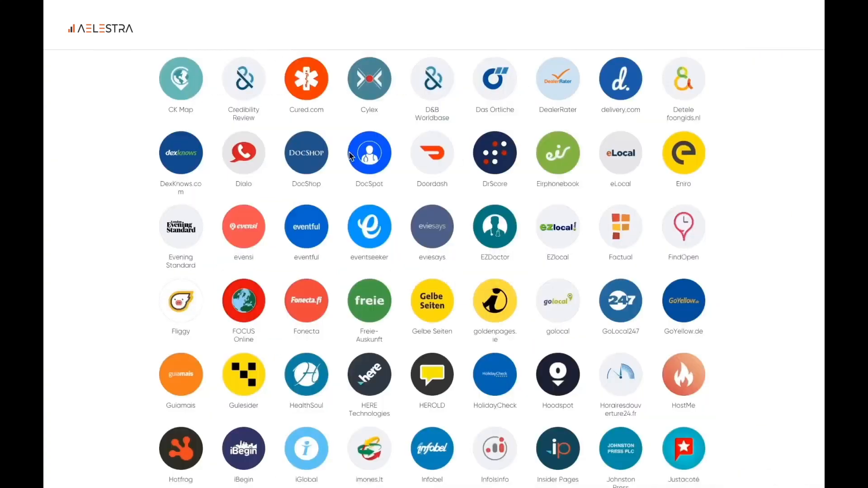
pyautogui.scroll(-1, 361, 181)
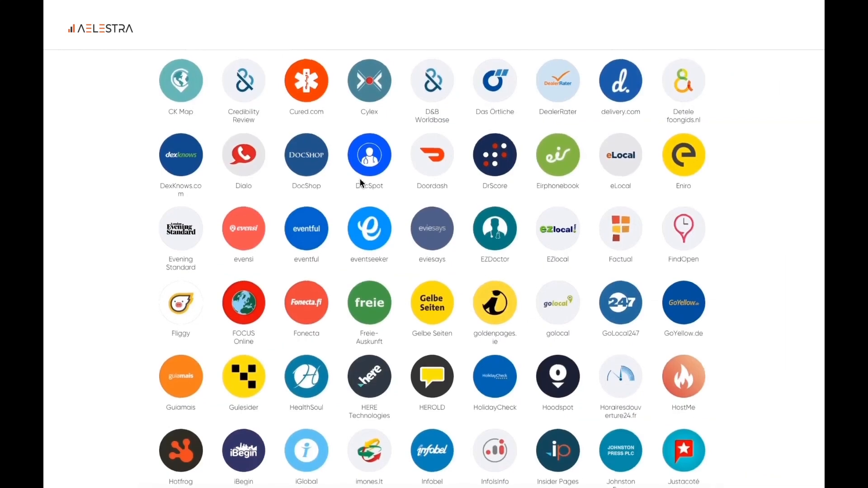